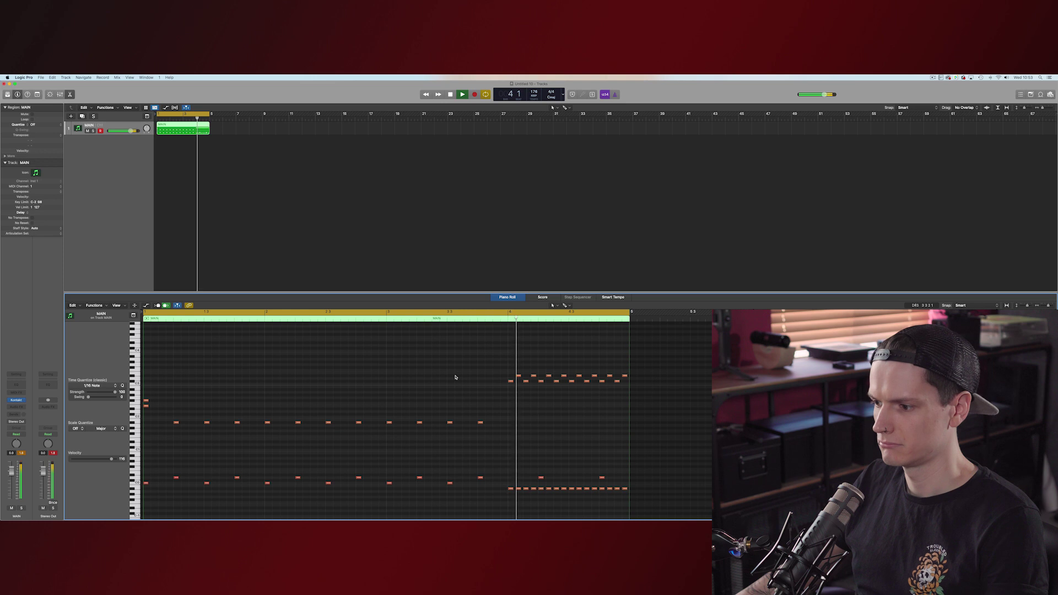
Stop the playing drum groove so the playhead jumps back to bar 1.
key(space)
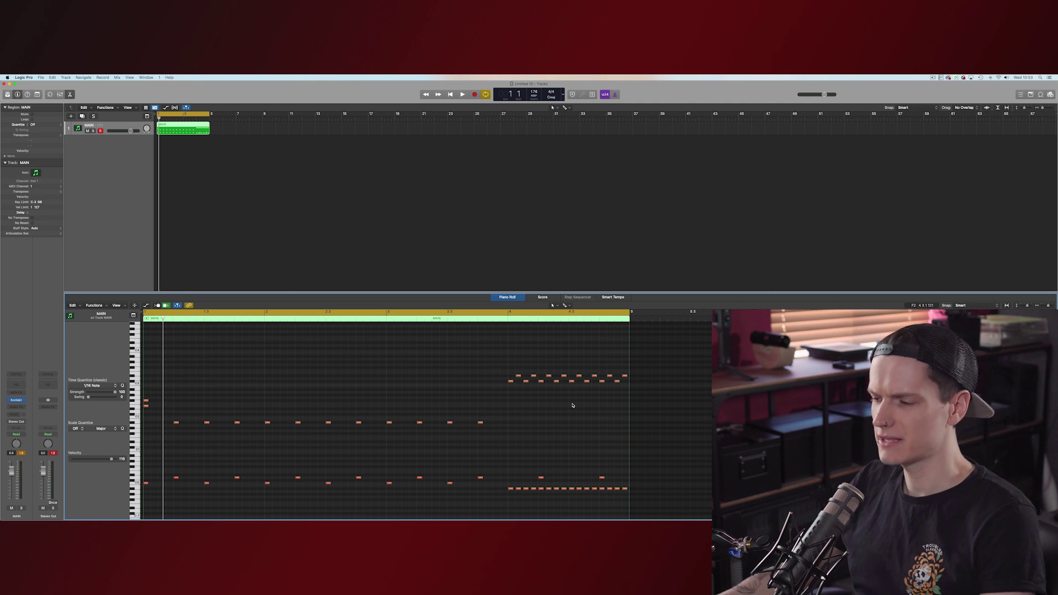
Discard the old project unsaved and load One Kit Wonder - Metal into Kontakt on a new instrument track.
key(super+w)
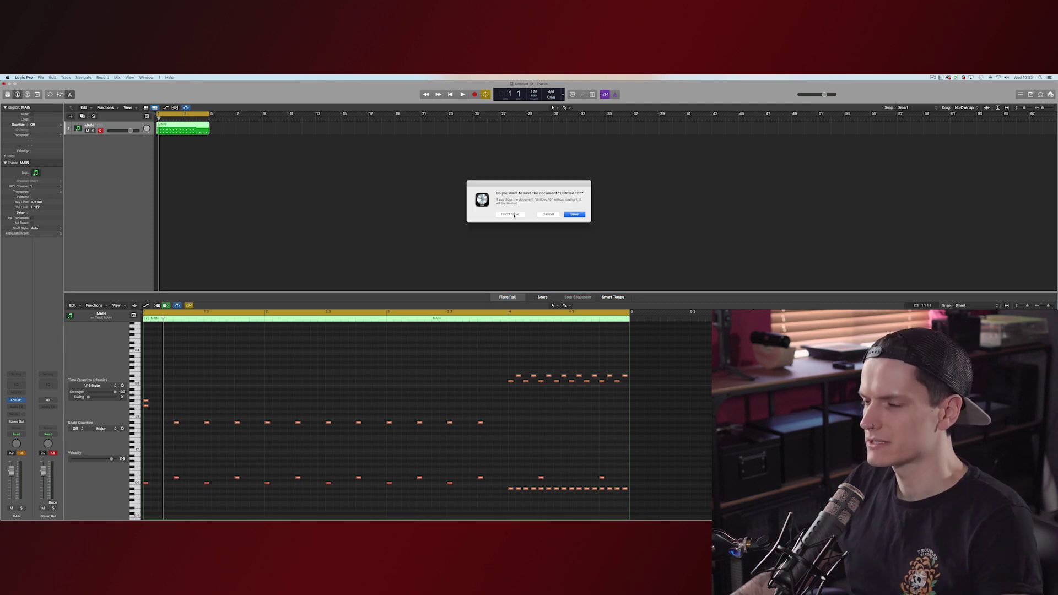
click(510, 214)
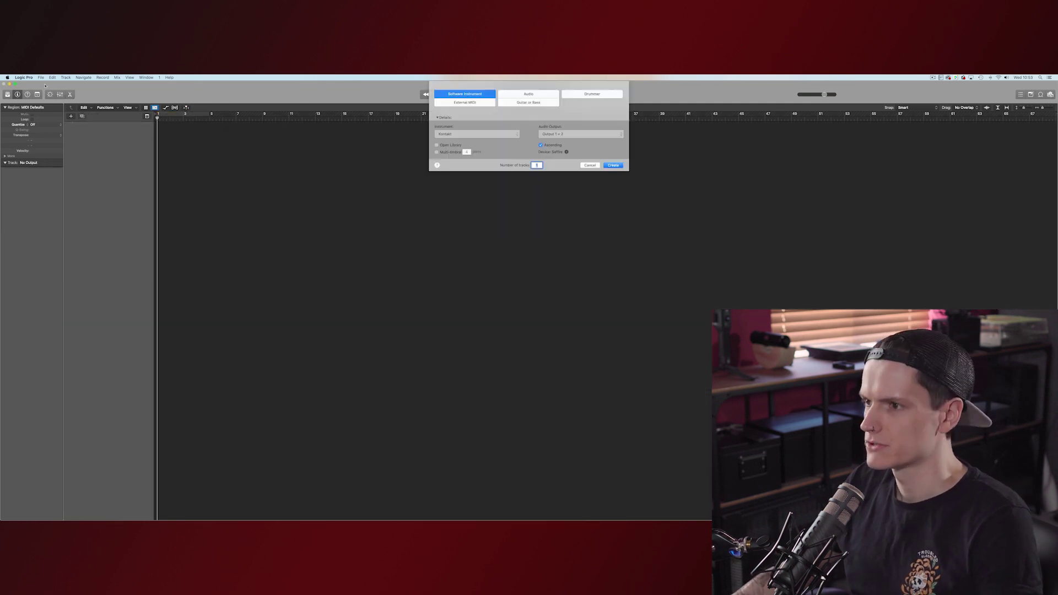
key(Return)
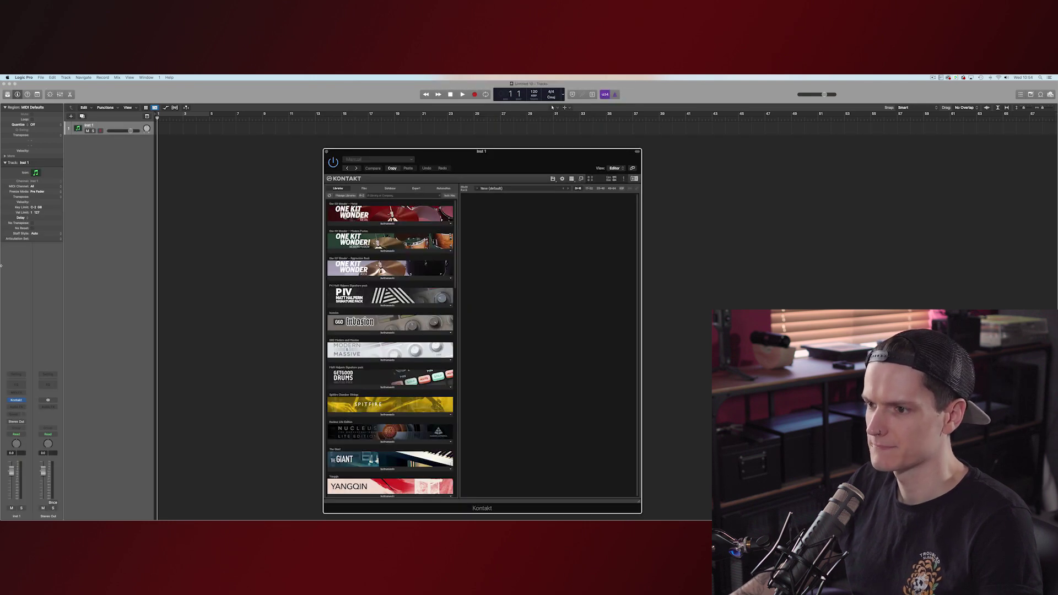
click(393, 224)
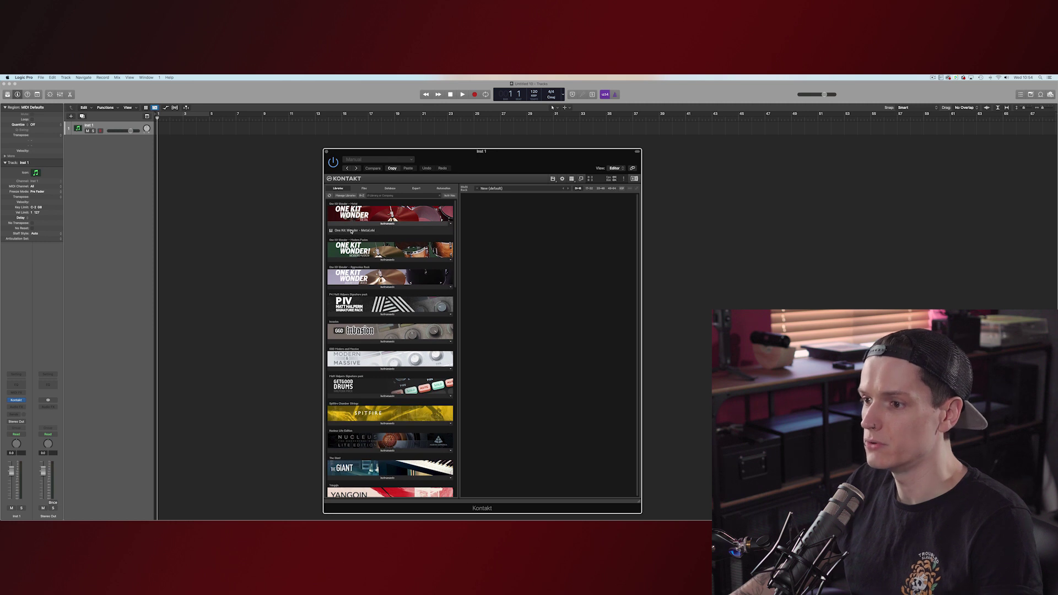
drag(352, 231, 584, 221)
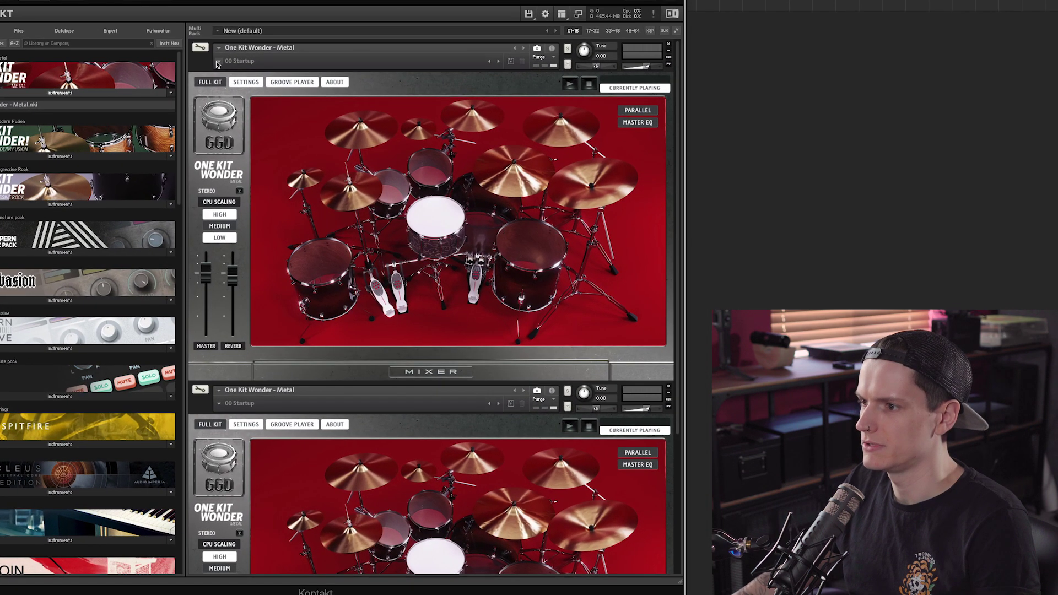
Load the 08 Mix Ready snapshot and set the second kit's MIDI channel to omni.
click(218, 62)
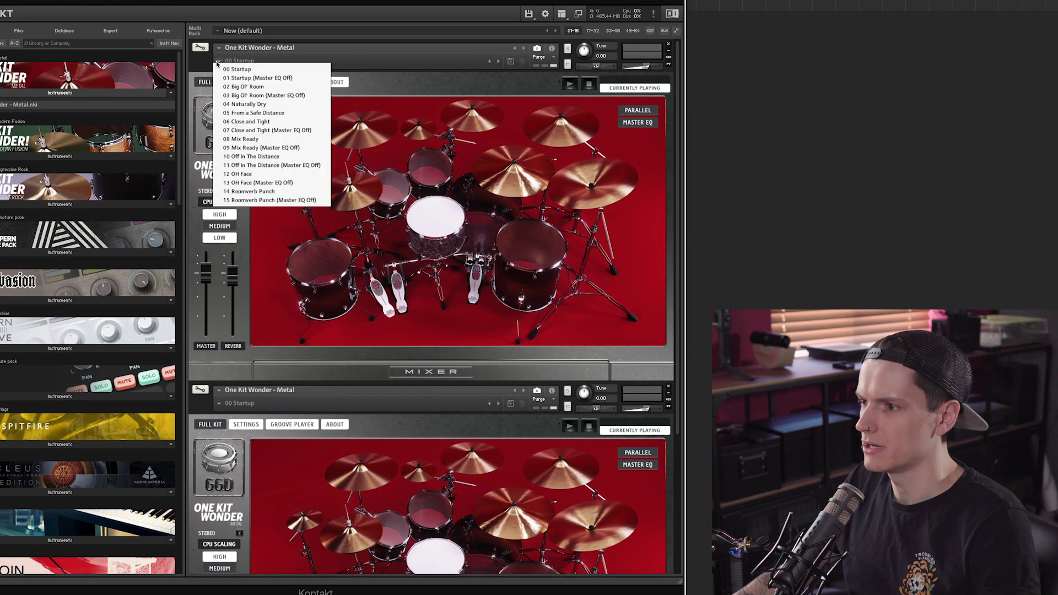
click(264, 141)
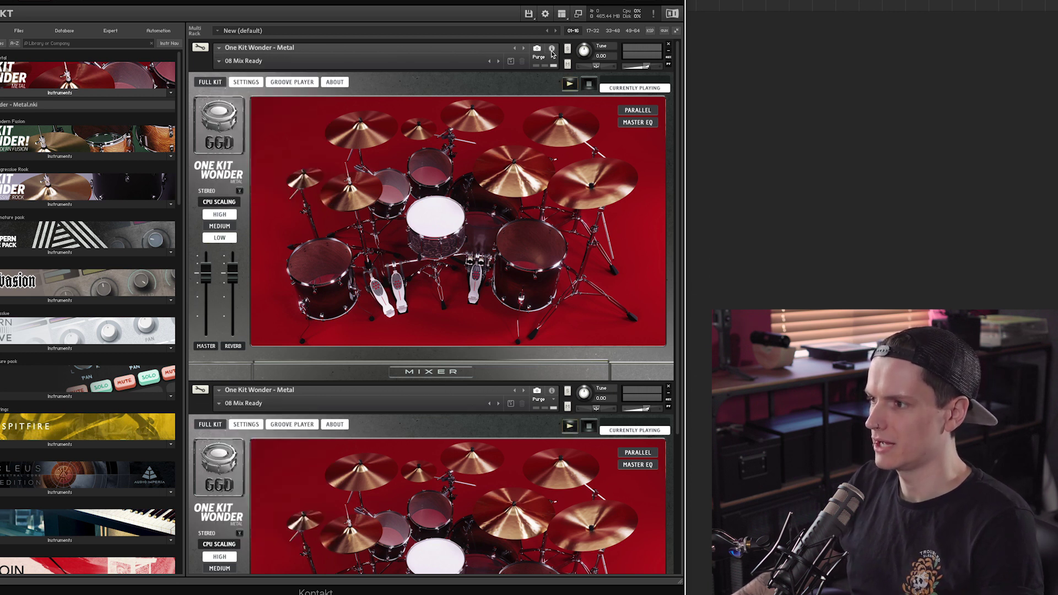
click(552, 49)
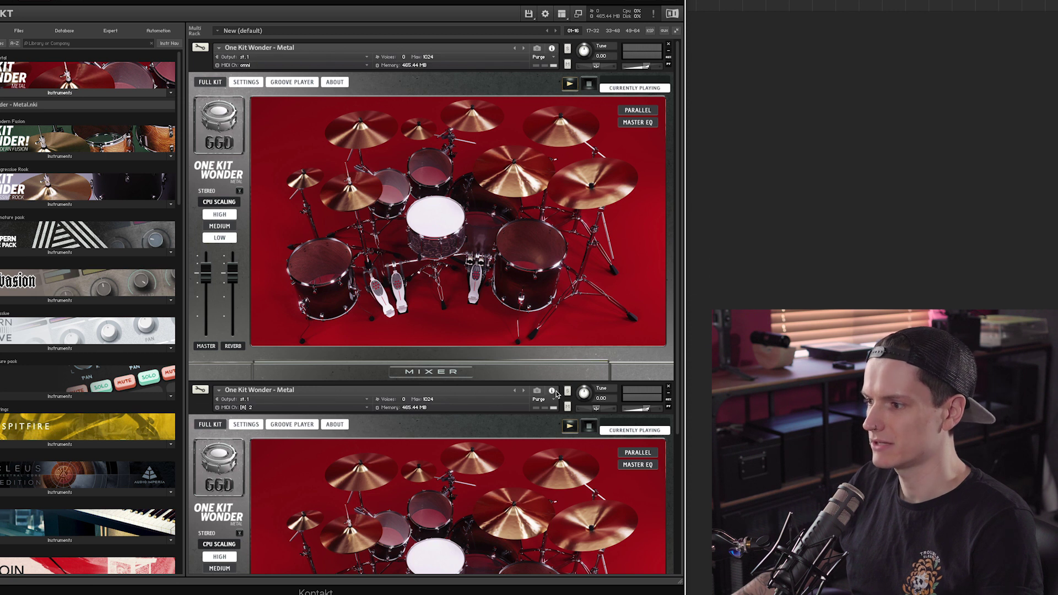
click(256, 408)
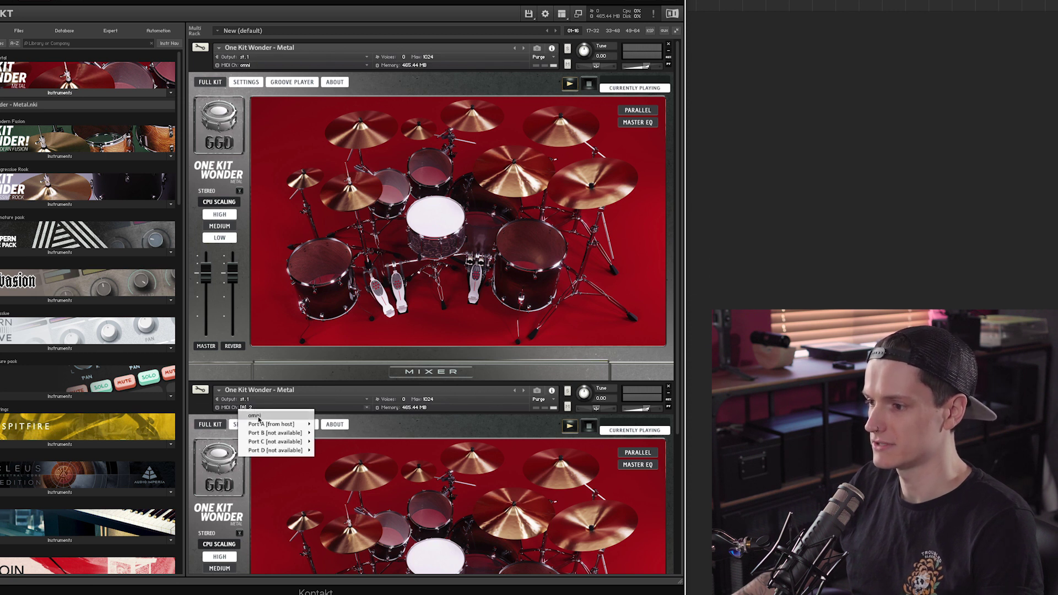
click(259, 419)
Return both kits to snapshot view and set CPU scaling to HIGH.
click(537, 391)
click(537, 48)
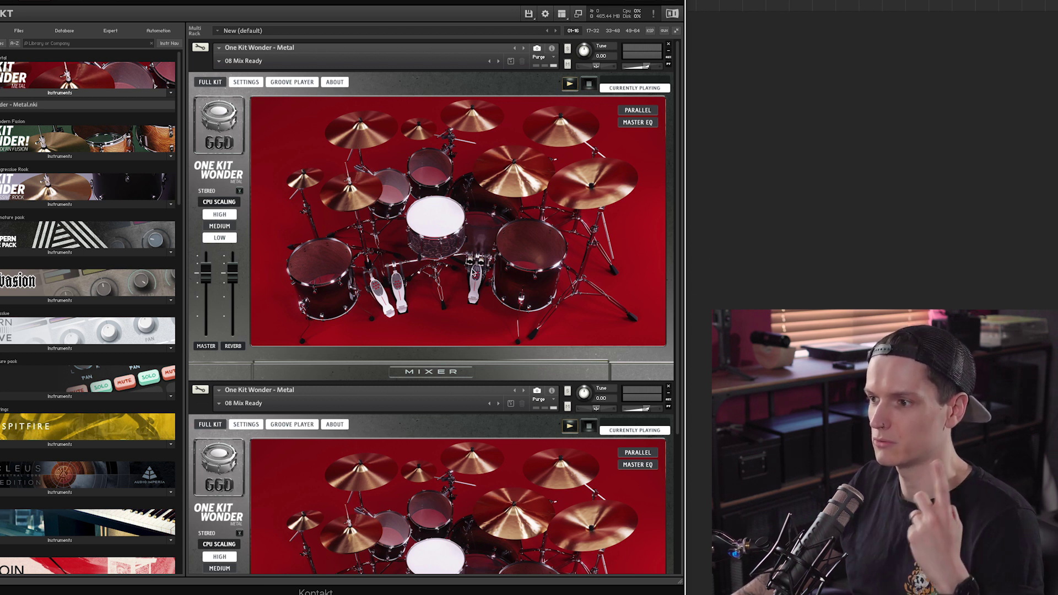
click(219, 214)
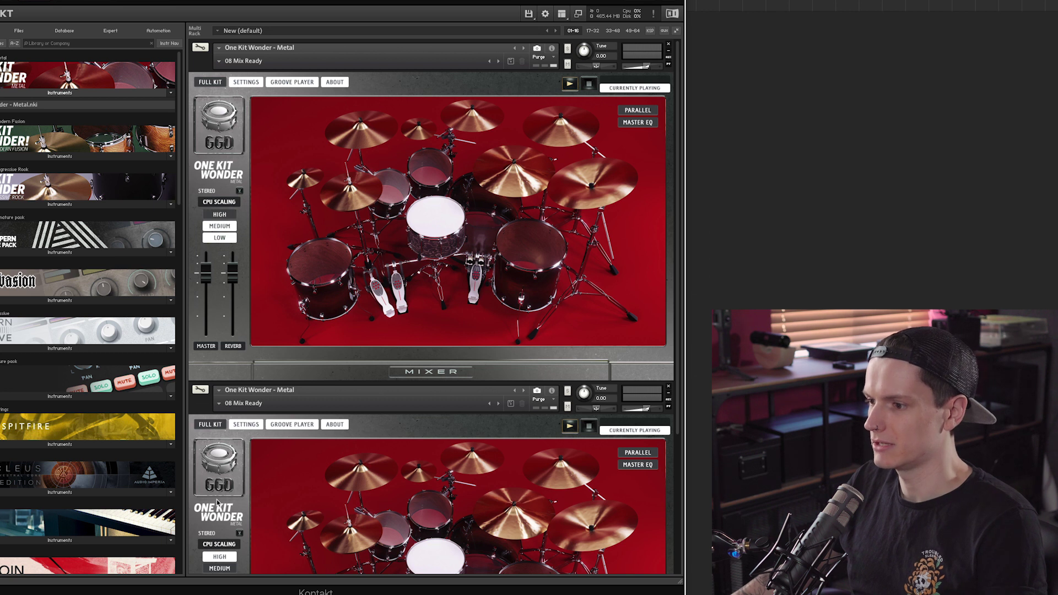
Audition a drum on the second kit, then swap Kontakt for its Multi-Output (16xStereo) version.
scroll(232, 532, down, 1)
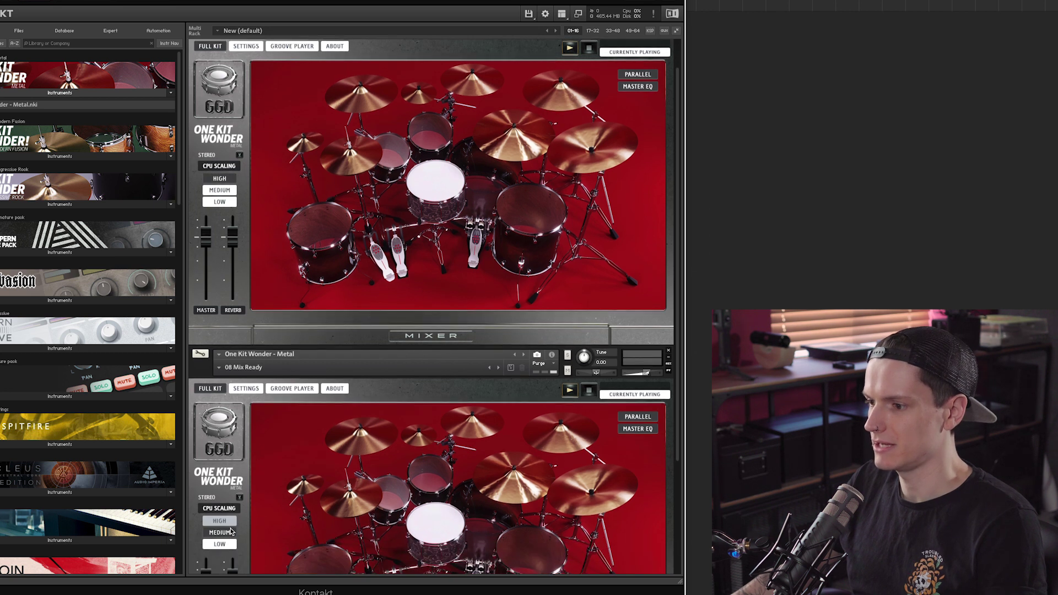
click(443, 528)
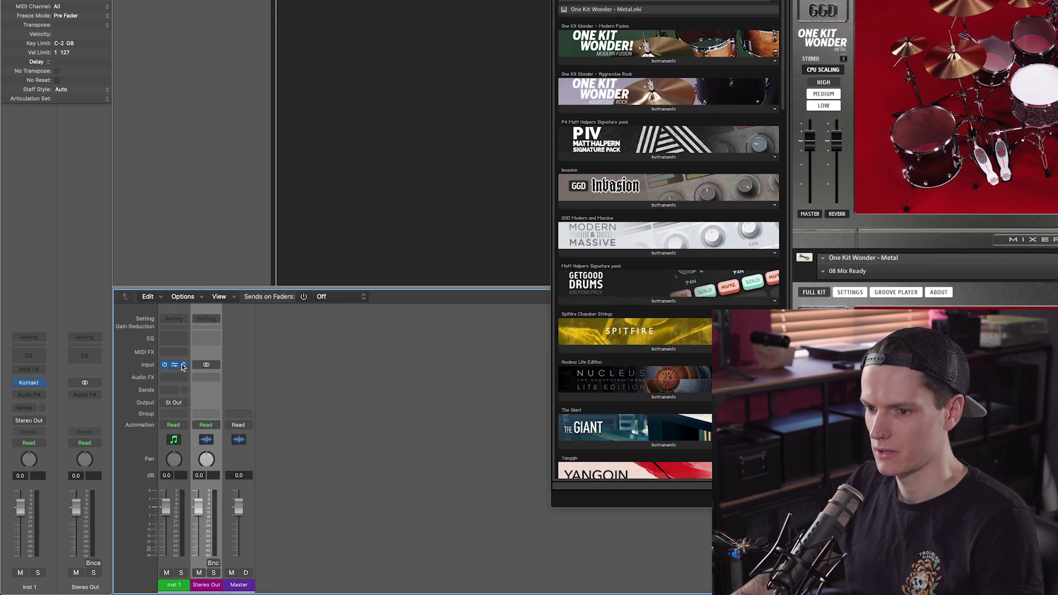
click(8, 394)
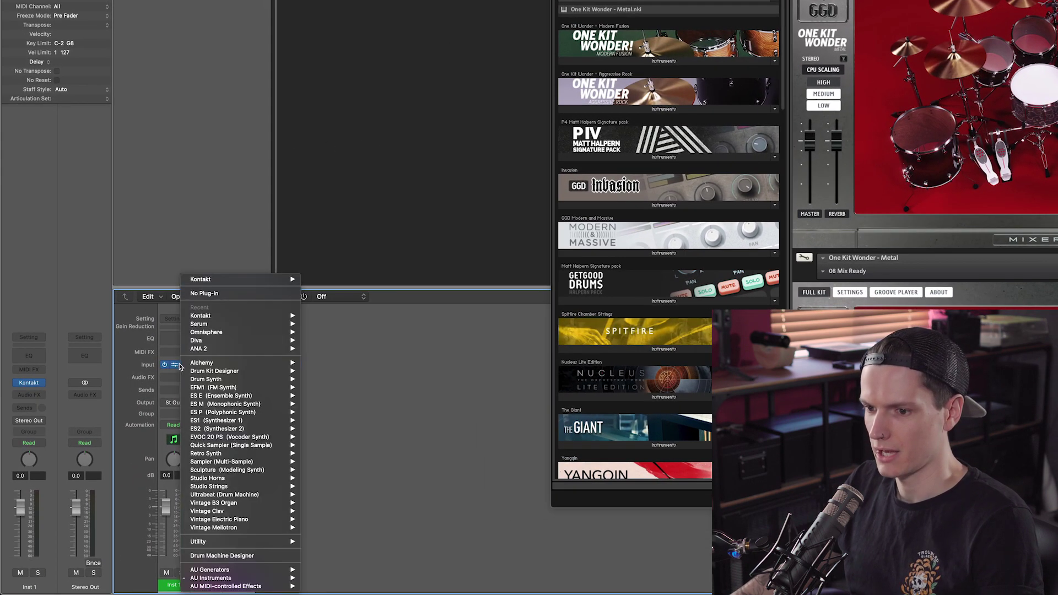
mouse_move(241, 578)
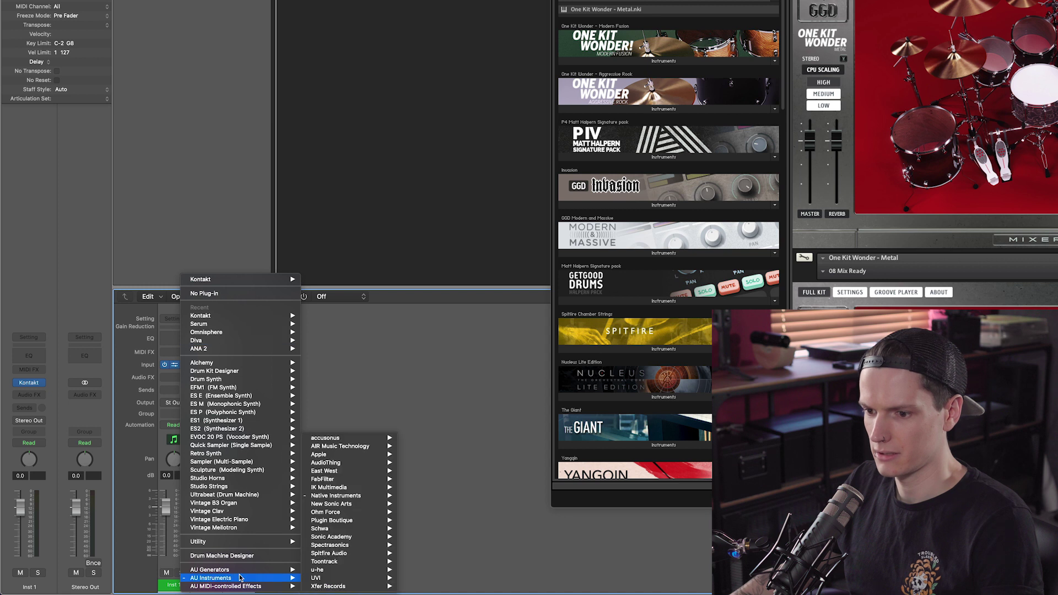
mouse_move(363, 497)
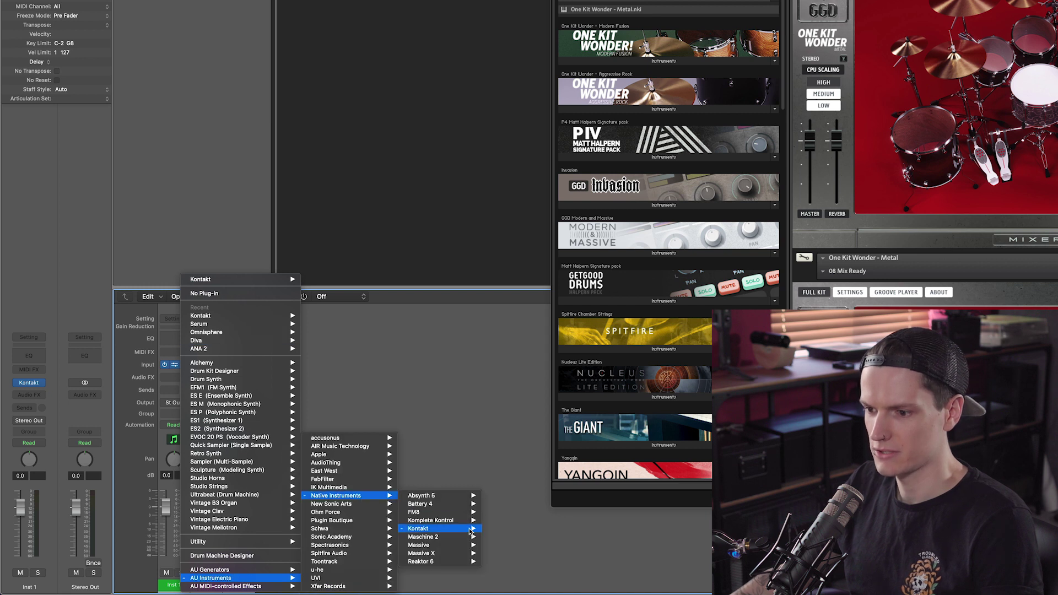
mouse_move(471, 531)
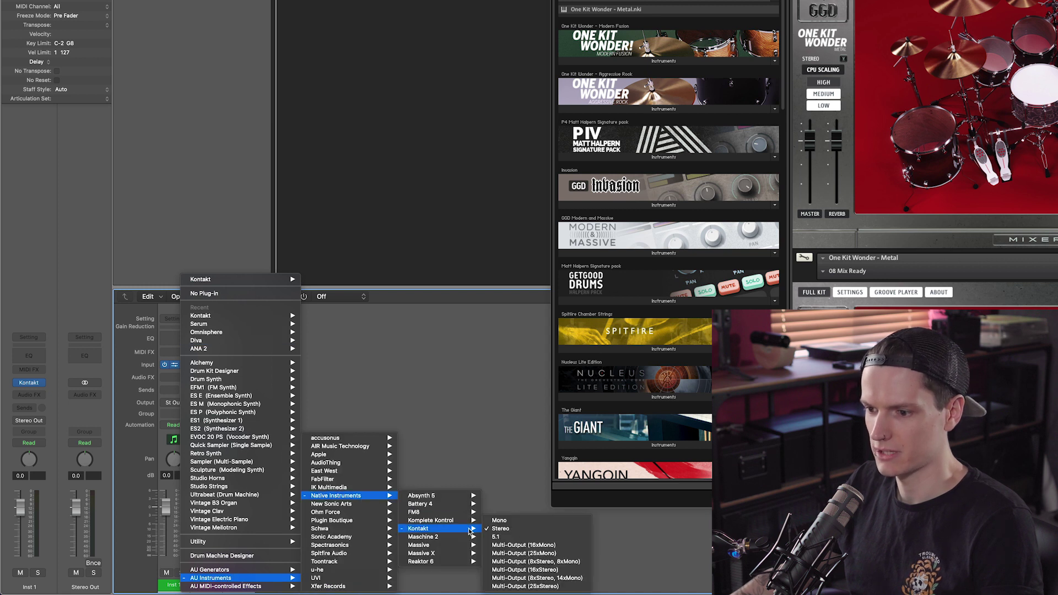
click(565, 571)
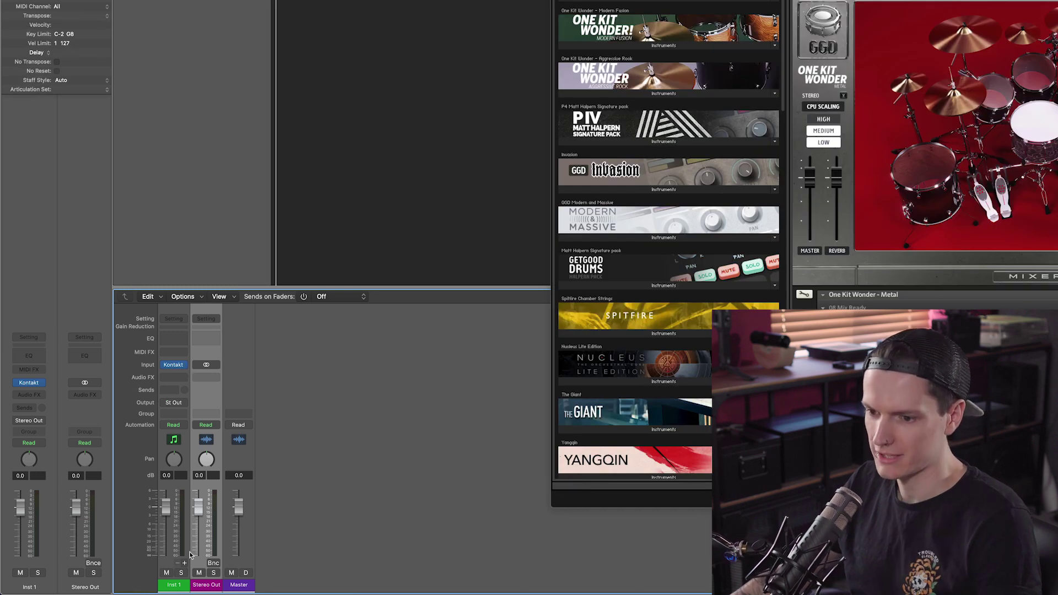
Add an aux channel for Kontakt's second output and audition a kit drum.
click(185, 564)
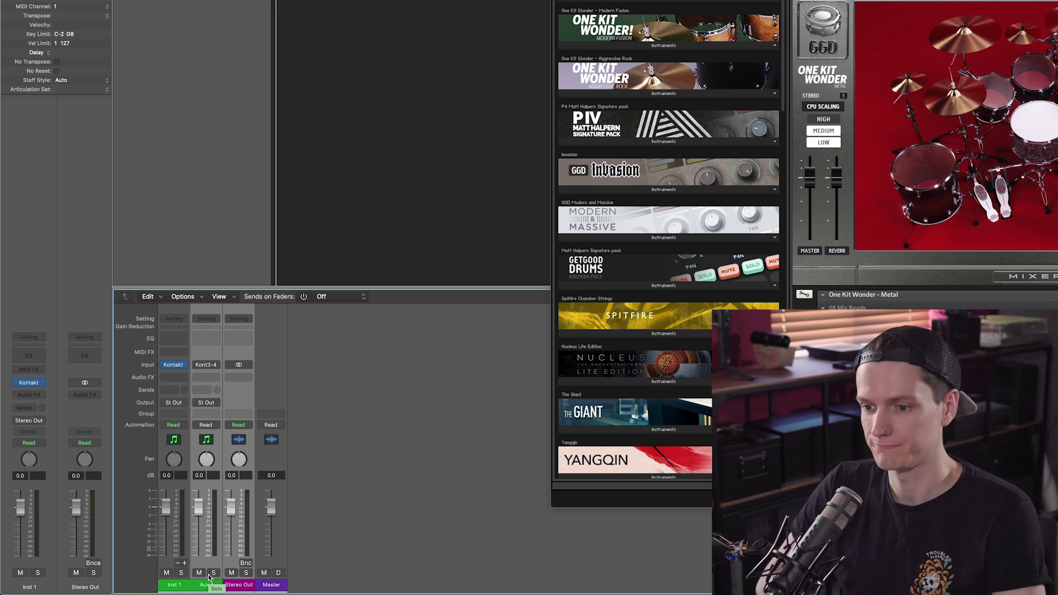
click(173, 584)
click(206, 585)
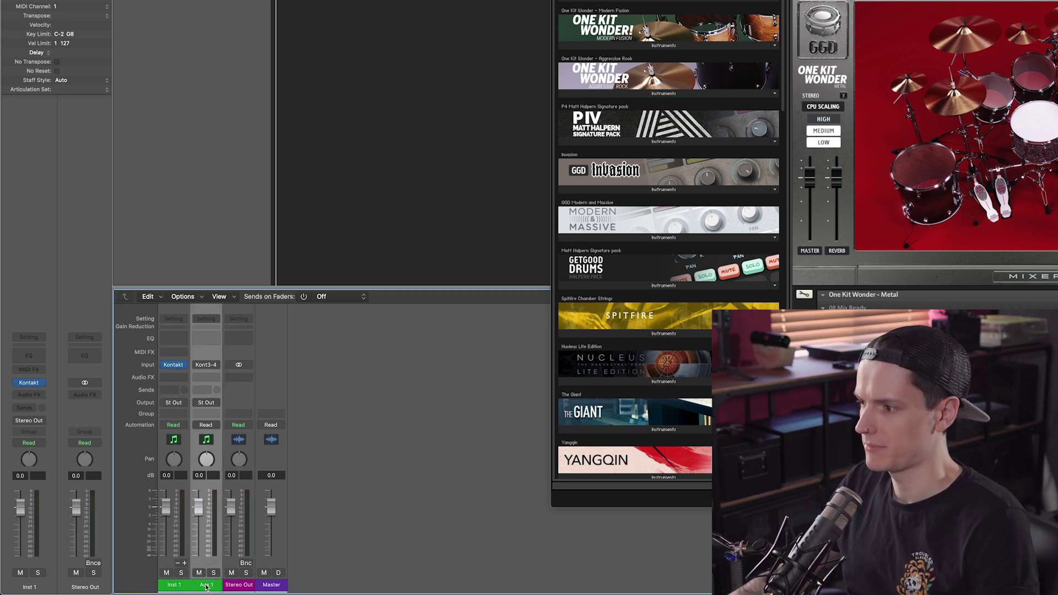
click(1055, 224)
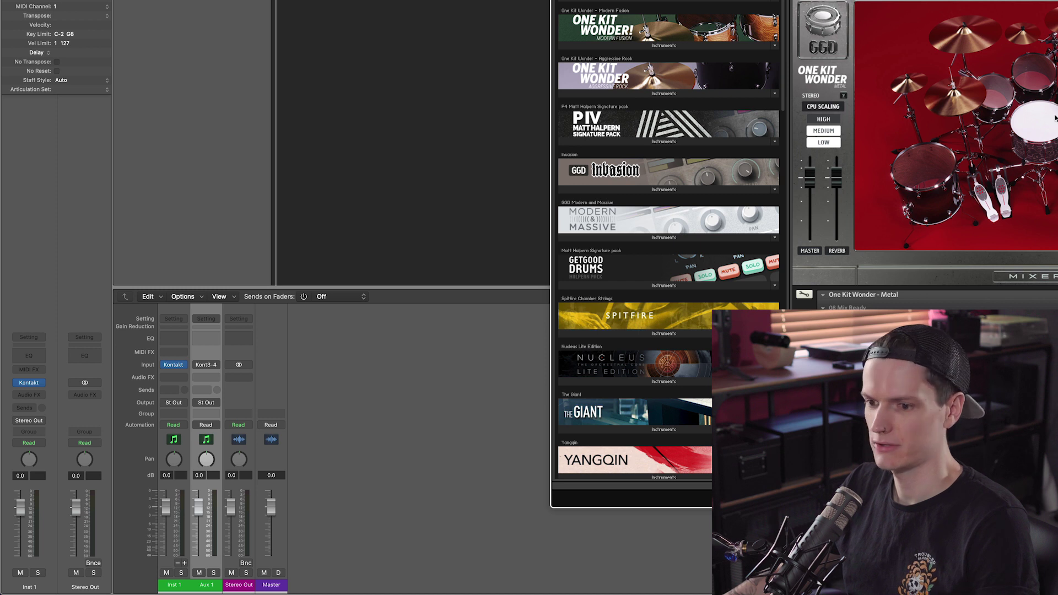
scroll(1055, 117, down, 3)
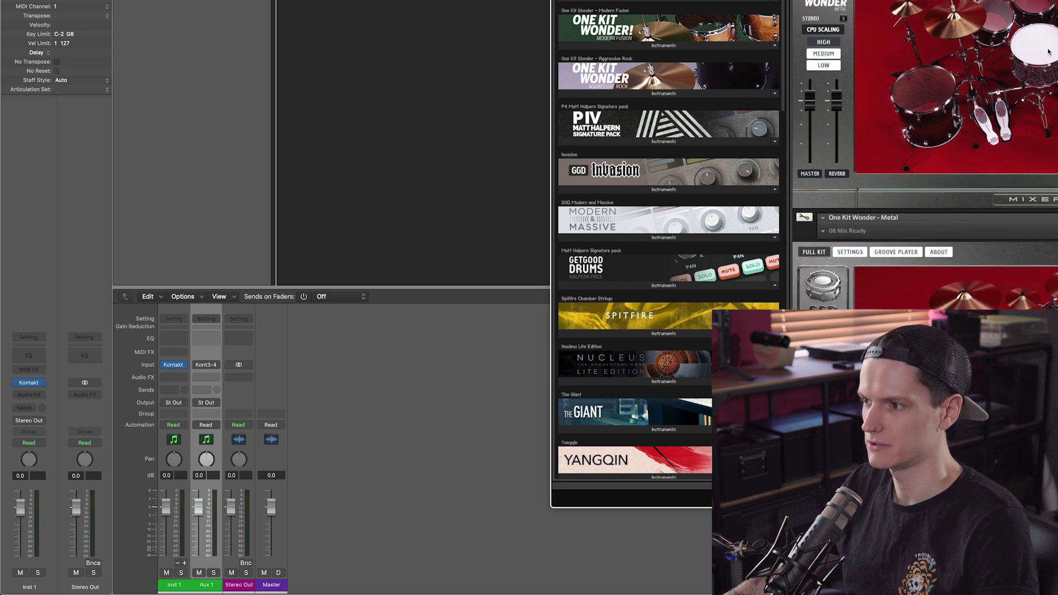
click(1049, 53)
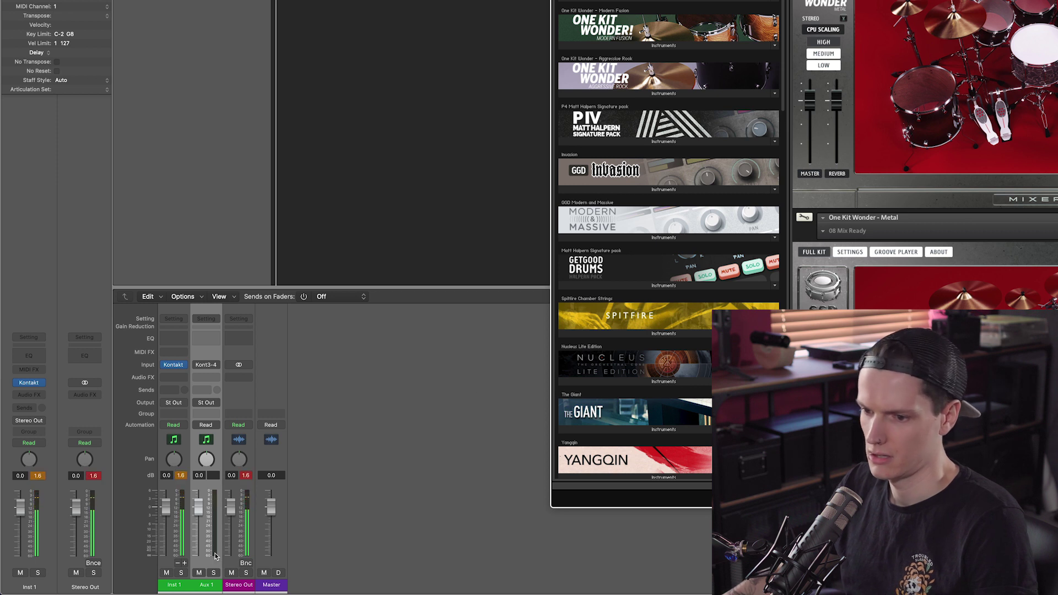
click(245, 475)
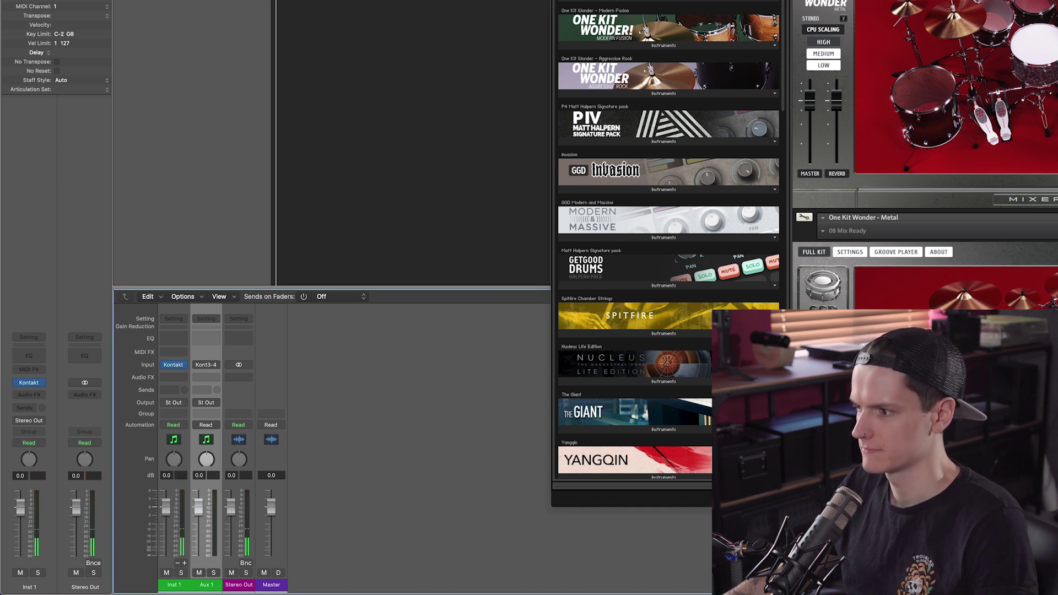
Rename the Inst 1 strip MAIN and give the Aux 1 strip the ride name 'R'.
double_click(174, 585)
text(MAIN)
key(Tab)
text(R)
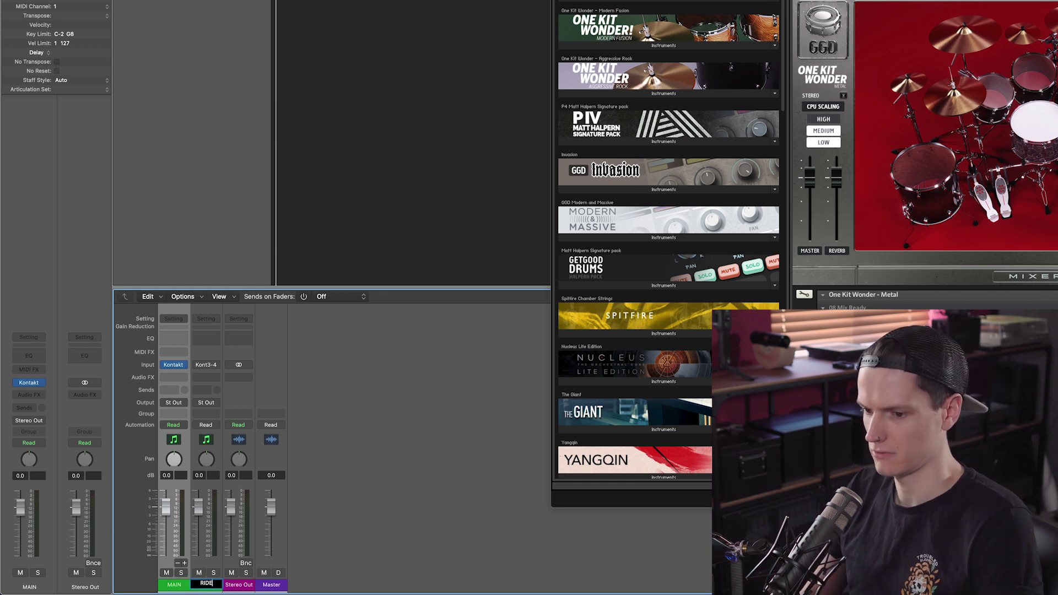
key(Return)
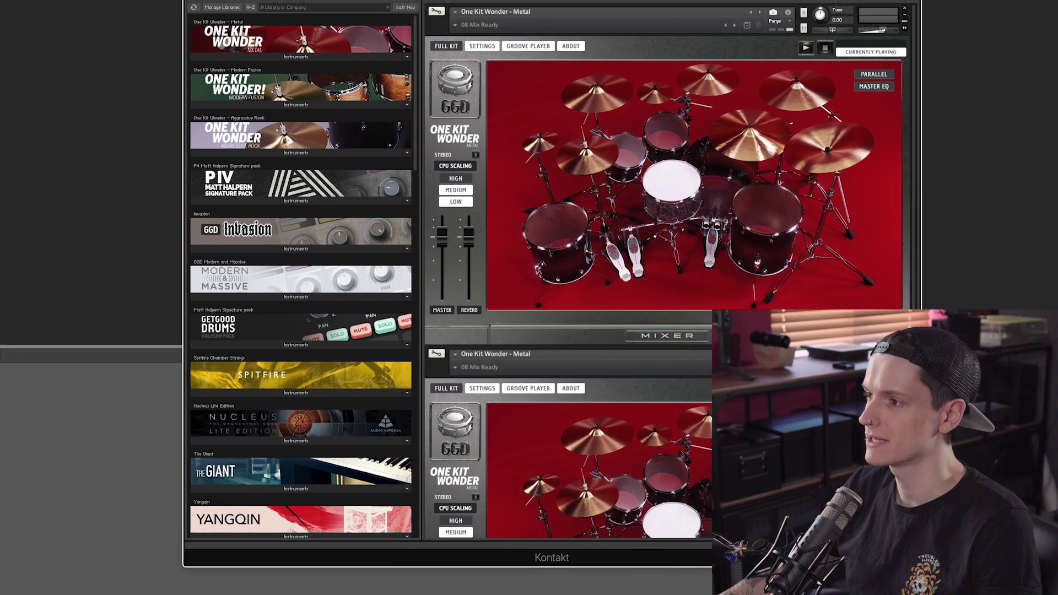
Show Kontakt's Outputs section and name its first two outputs MAIN and RIDE2.
click(647, 3)
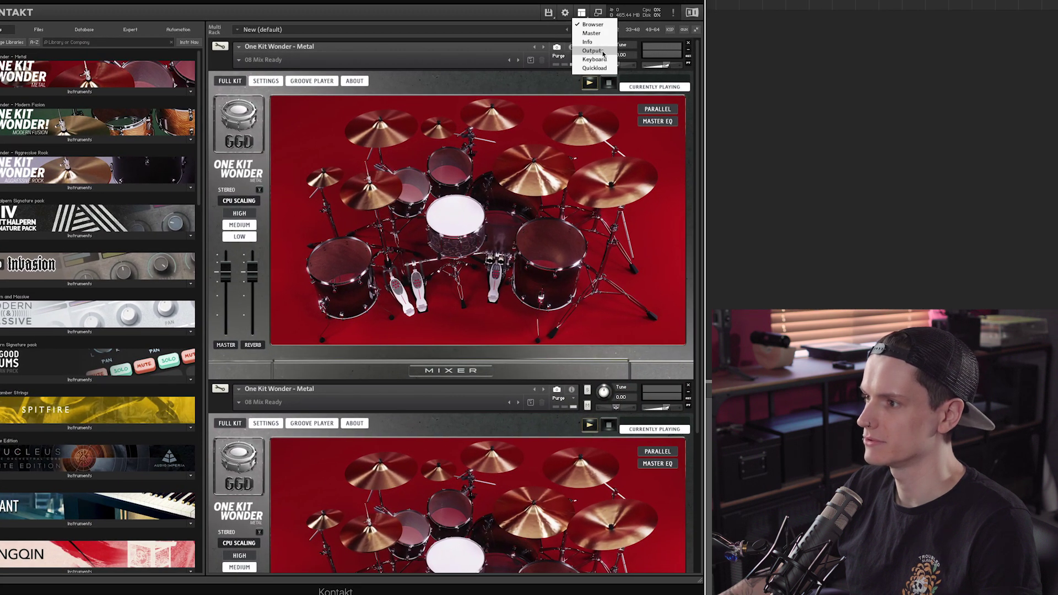
click(592, 51)
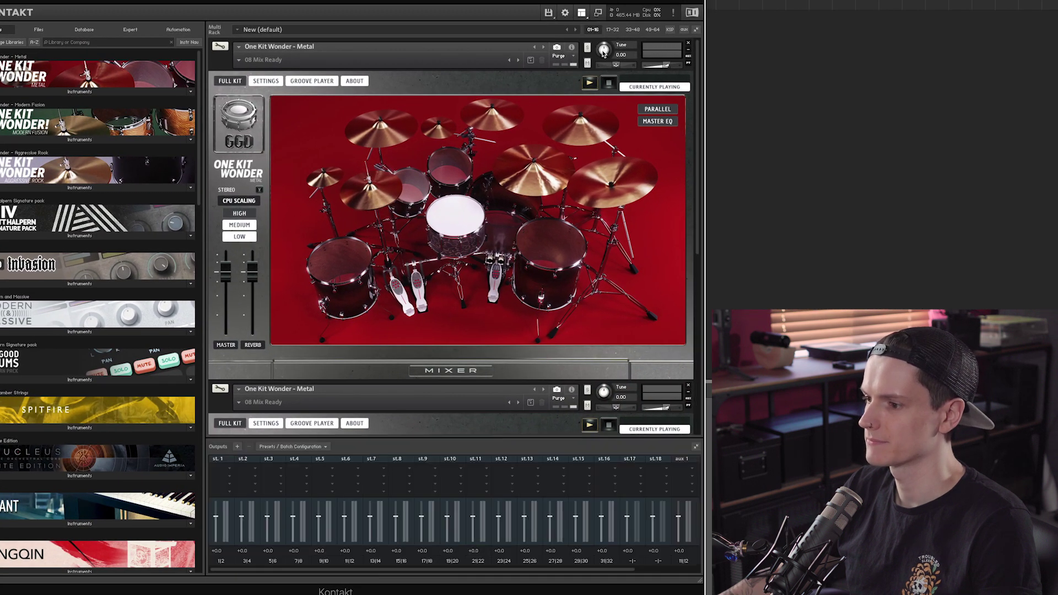
double_click(225, 462)
text(MAIN)
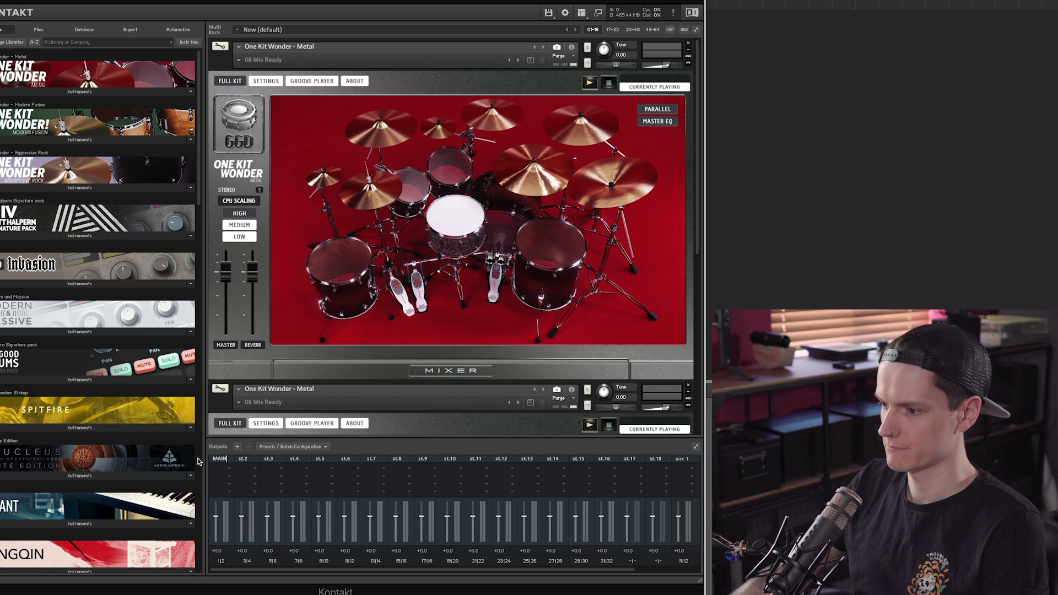
key(Return)
text(RIDE2)
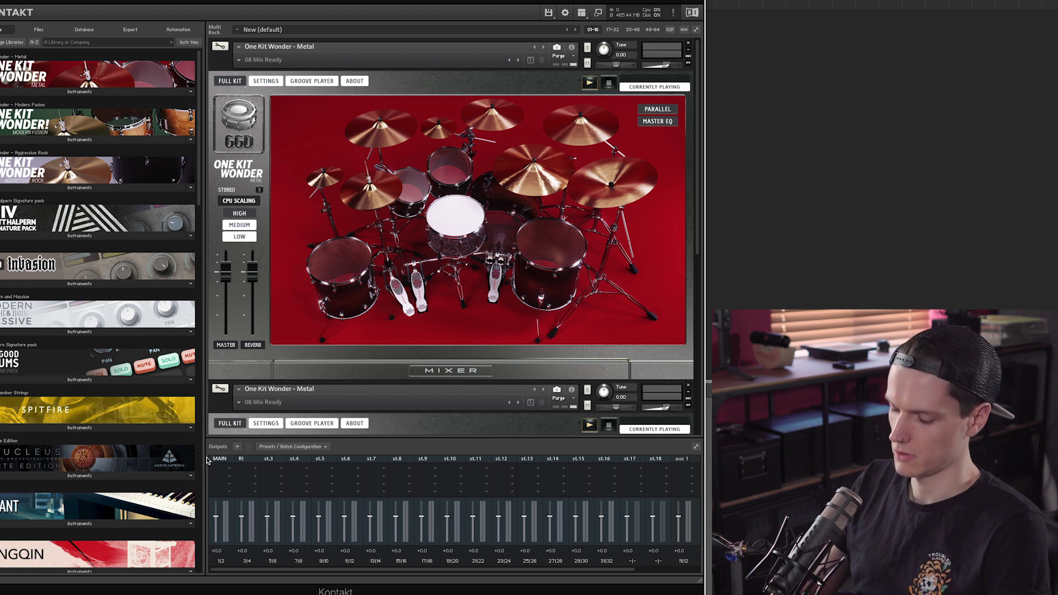
key(Return)
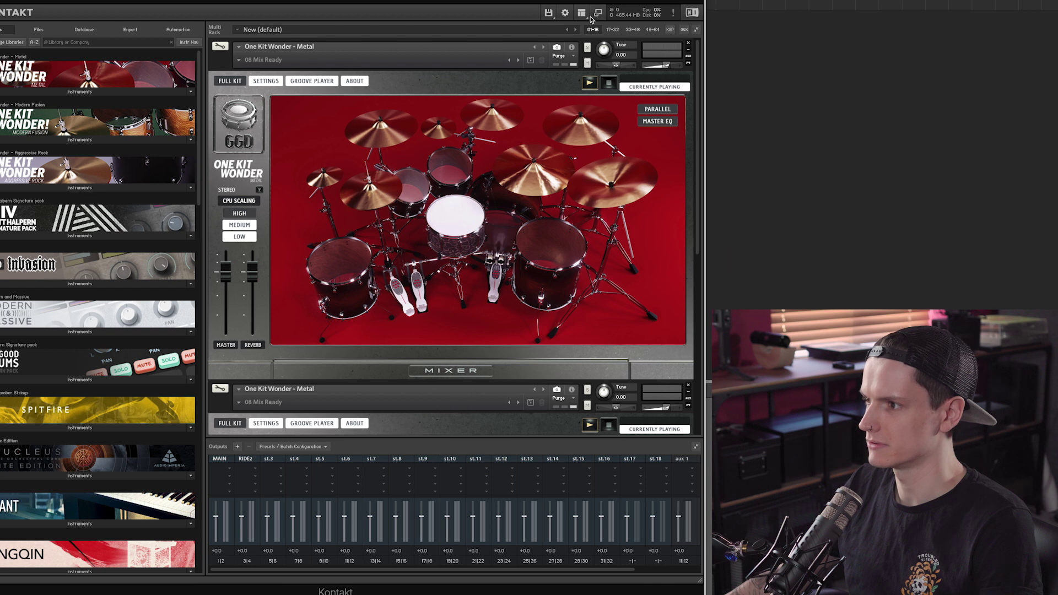
Hide Kontakt's outputs and change one drum channel's output in the first kit's mixer.
click(588, 17)
click(595, 55)
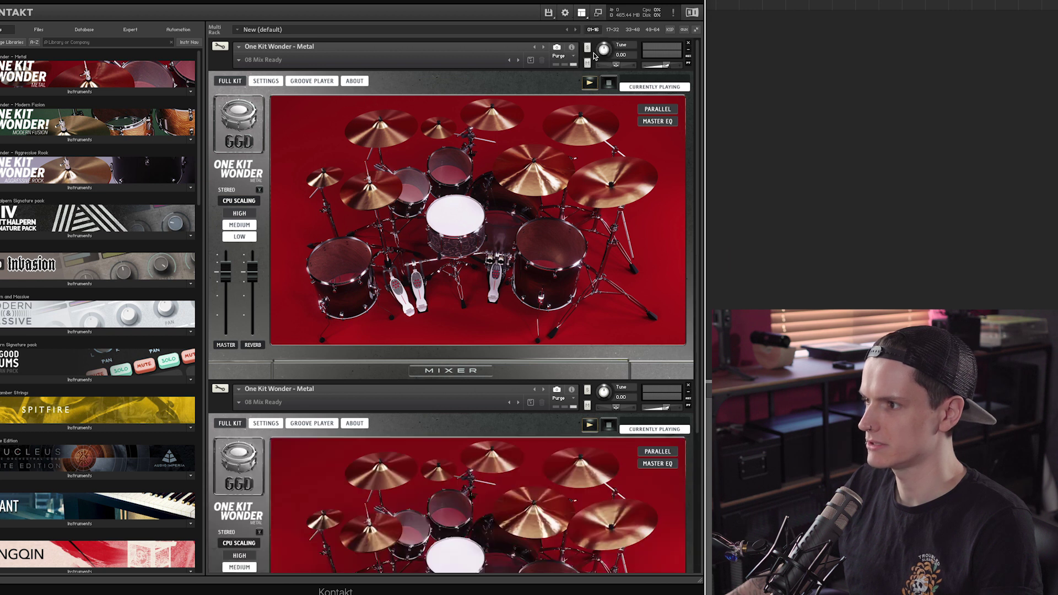
click(590, 360)
click(317, 357)
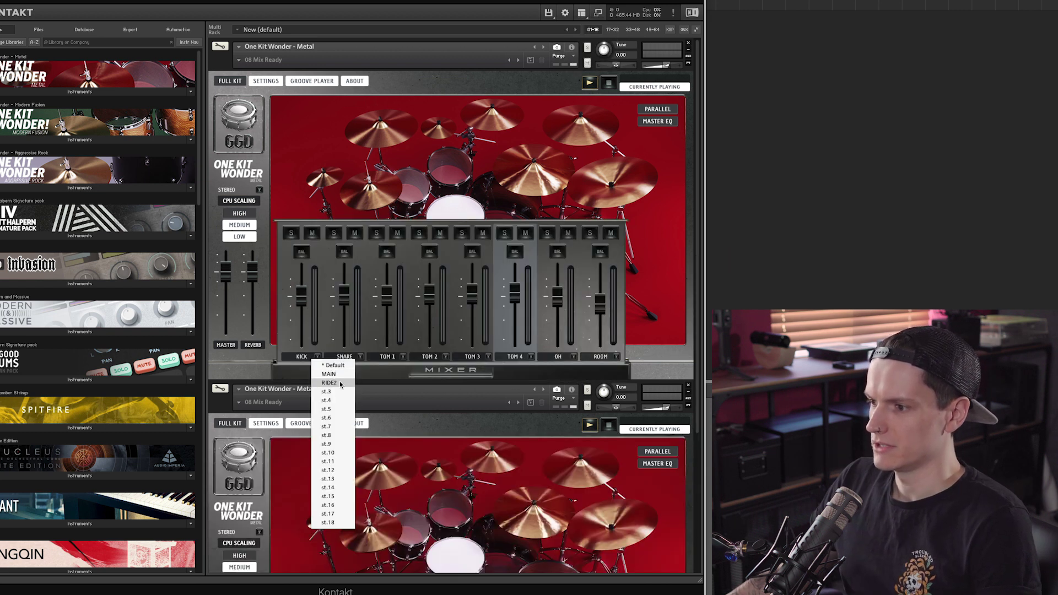
click(333, 381)
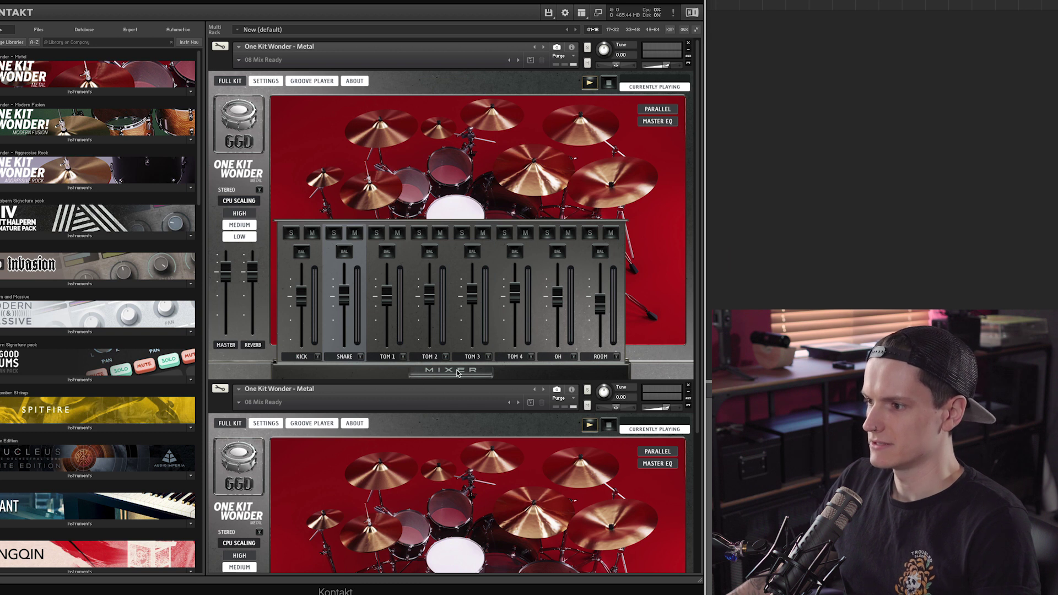
click(457, 371)
In the second kit's mixer, send the OH channel to the RIDE2 output.
scroll(456, 374, down, 5)
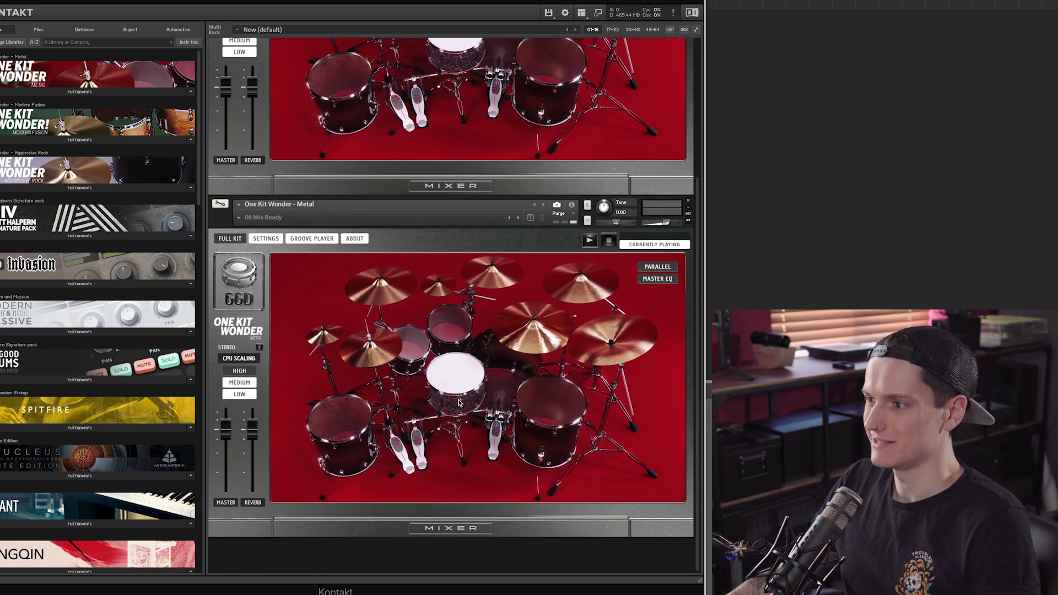
click(451, 529)
click(574, 515)
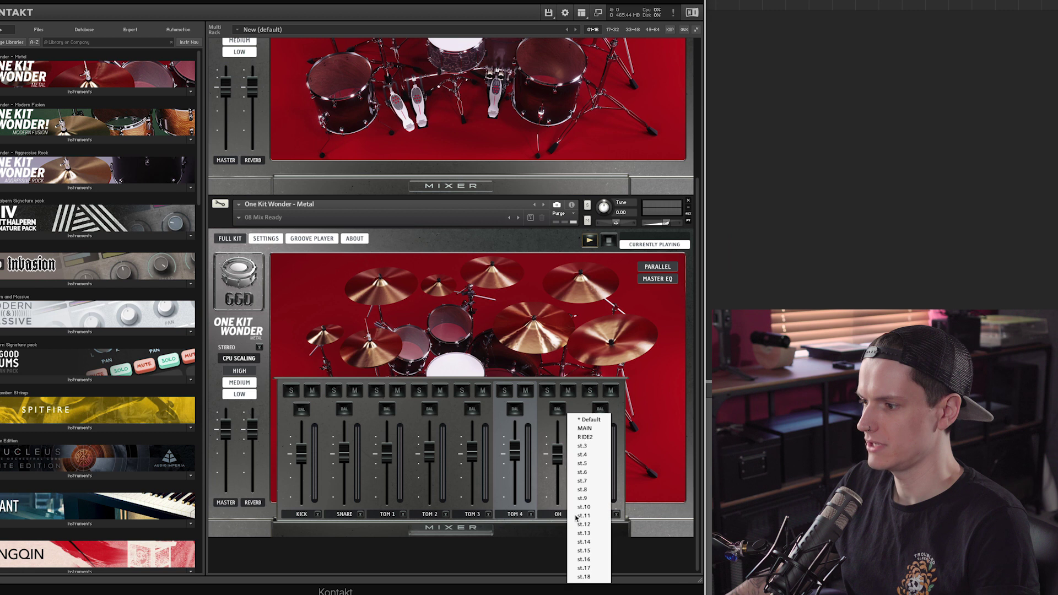
click(595, 438)
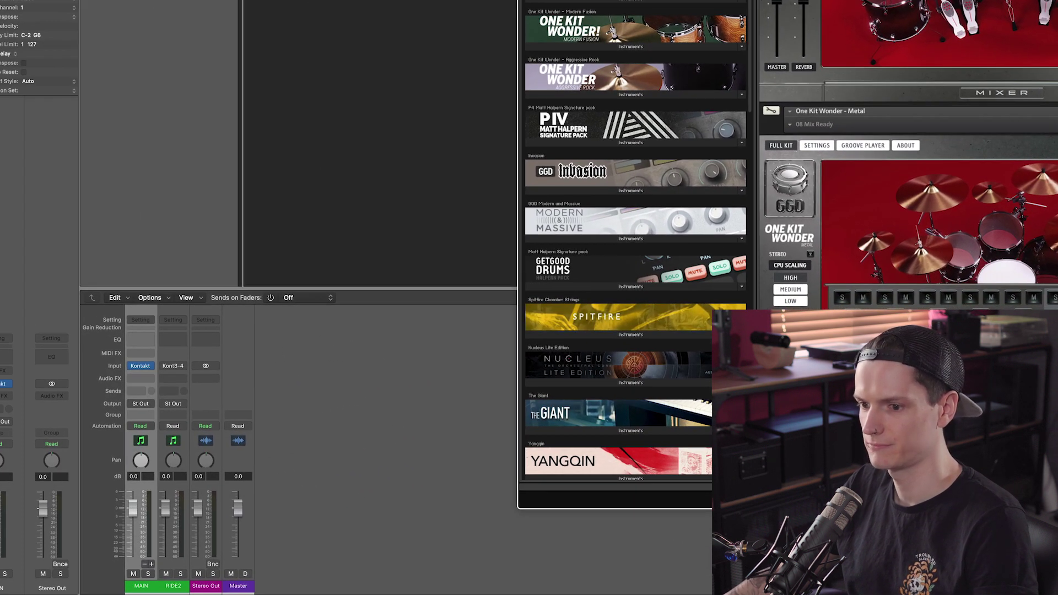
Play both kits, show the kit settings, and put the RIDE2 pan knob in Balance mode.
key(space)
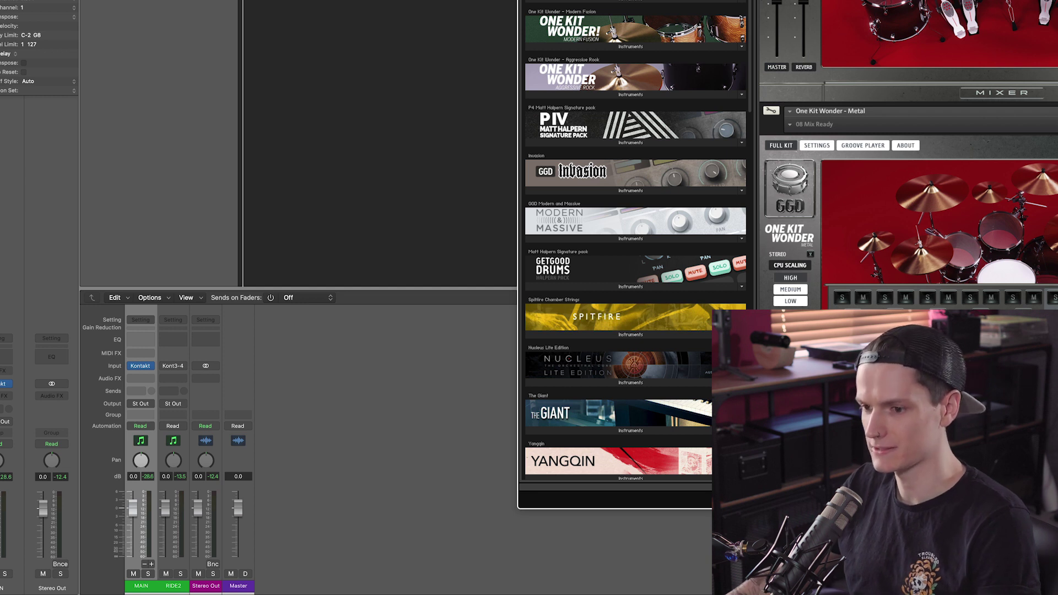
click(817, 146)
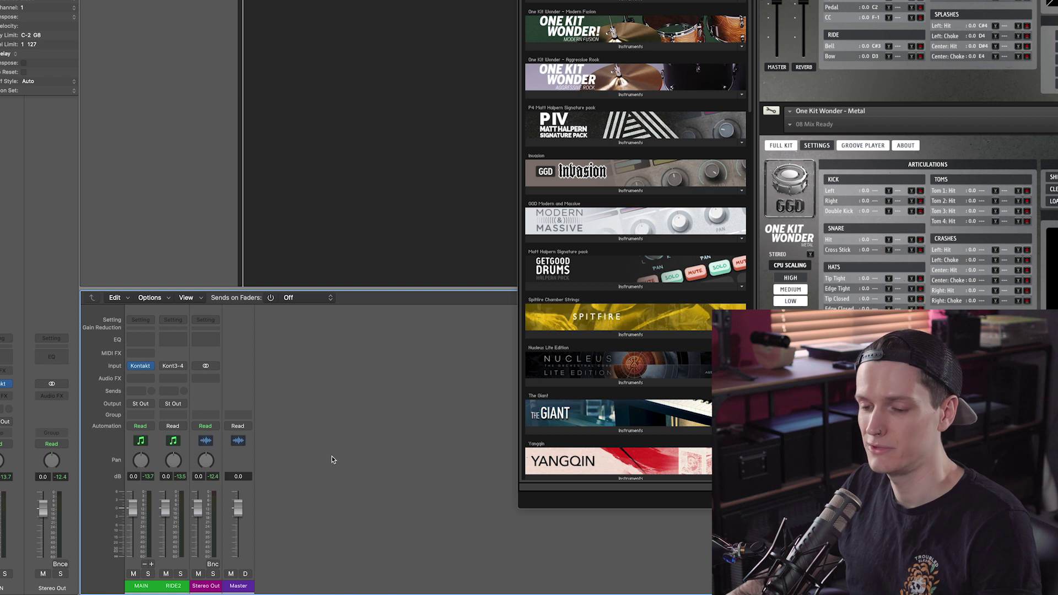
right_click(173, 462)
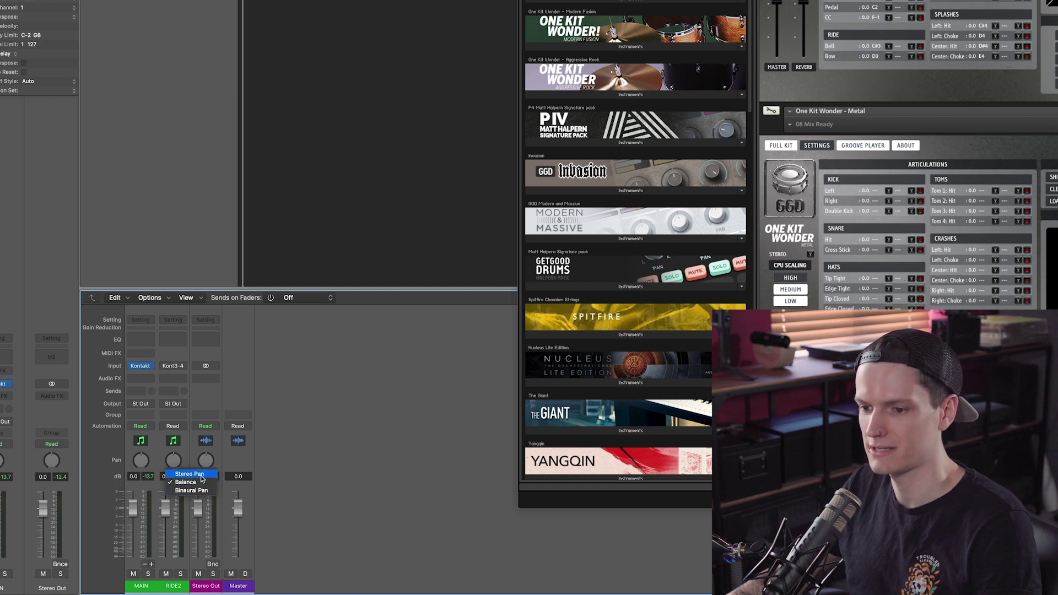
click(204, 482)
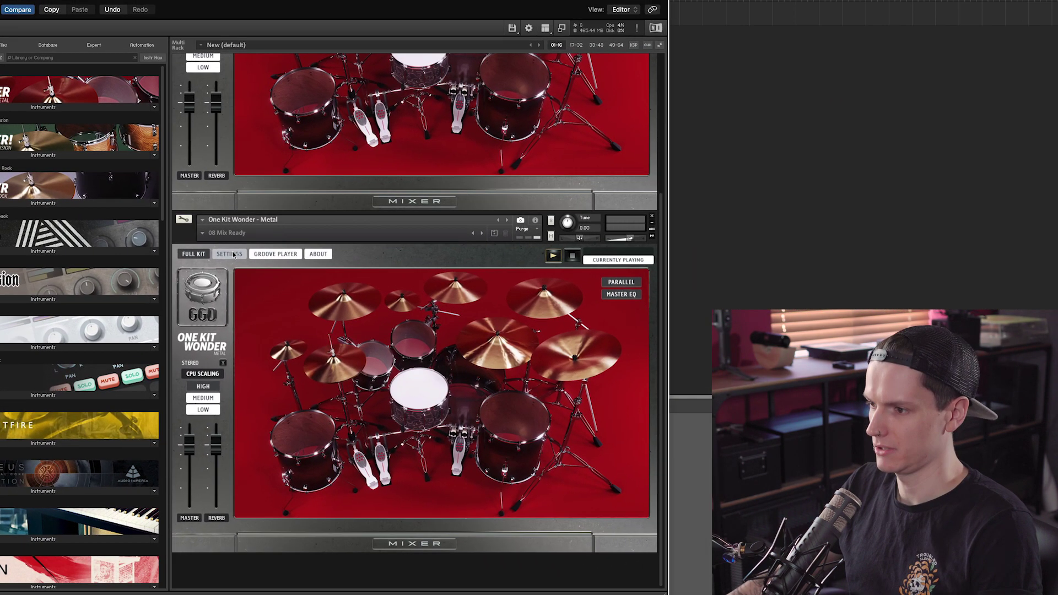
Open the second kit's mapping settings and clear its entire drum map.
click(700, 168)
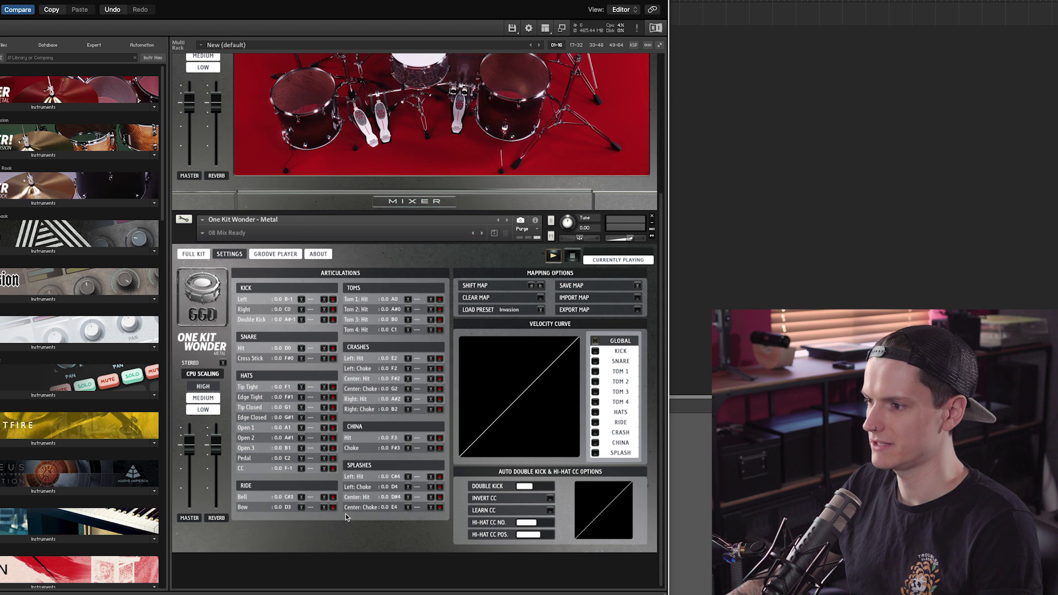
scroll(347, 517, up, 10)
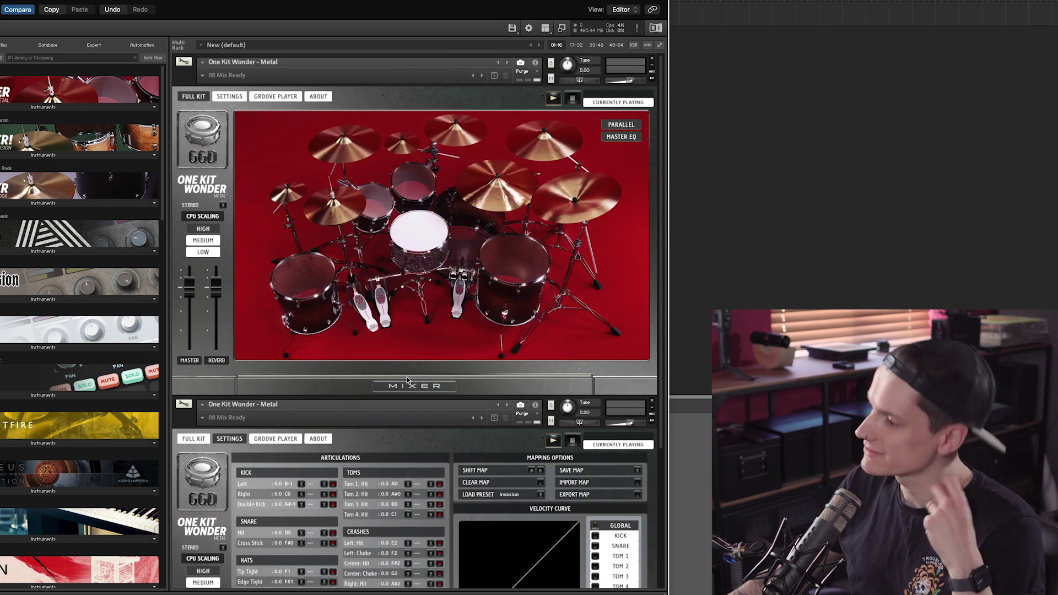
scroll(408, 381, down, 1)
scroll(408, 381, down, 3)
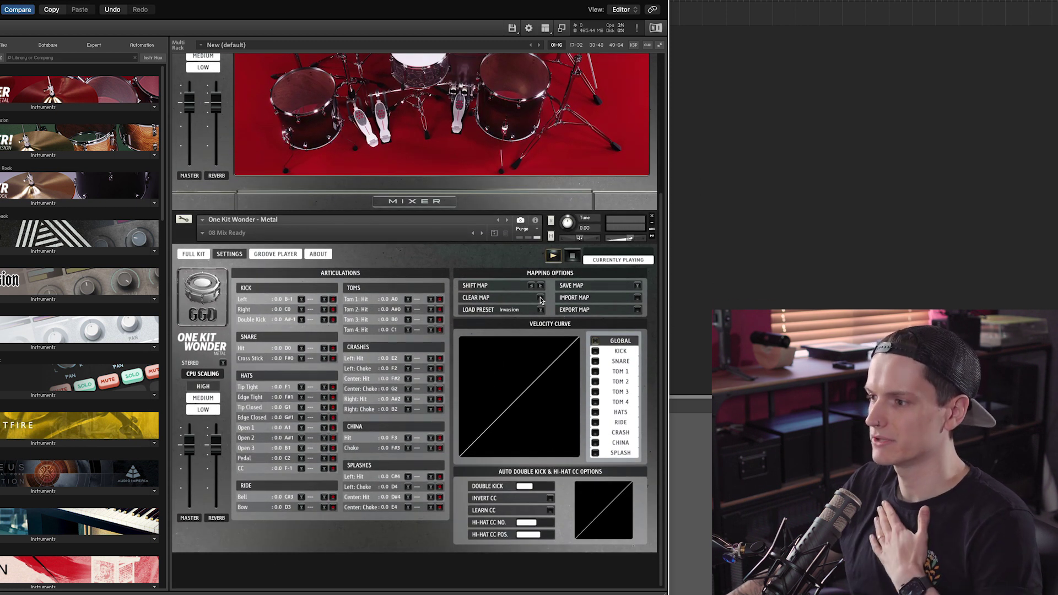
click(541, 299)
scroll(461, 220, up, 3)
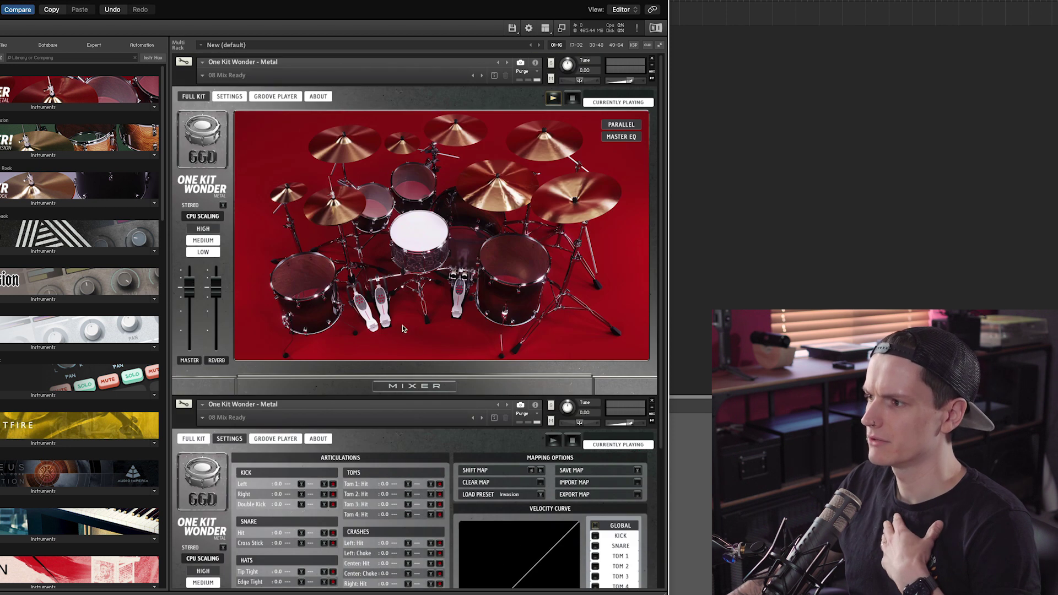
Map the second kit's Ride Bell to D#3 and Ride Bow to E3.
click(233, 97)
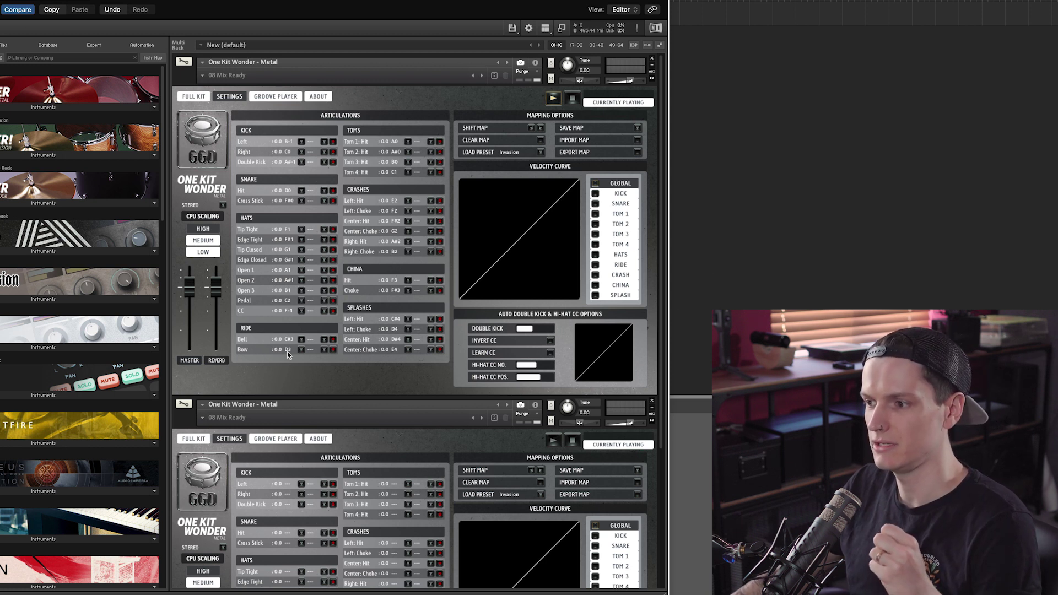
scroll(286, 352, down, 5)
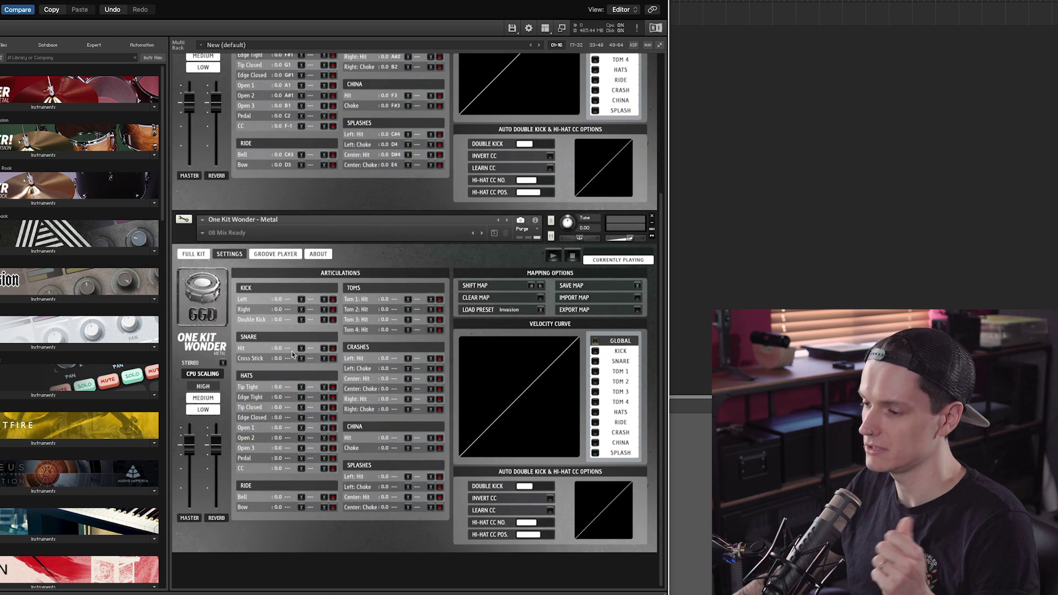
click(301, 498)
scroll(307, 499, down, 2)
click(301, 516)
click(301, 508)
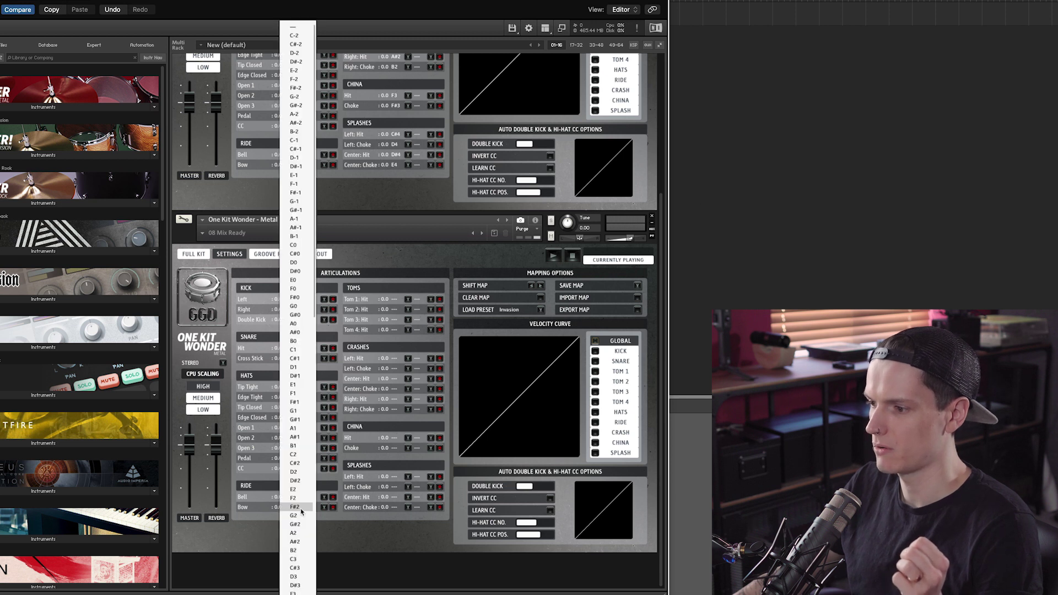
scroll(301, 511, down, 3)
click(301, 530)
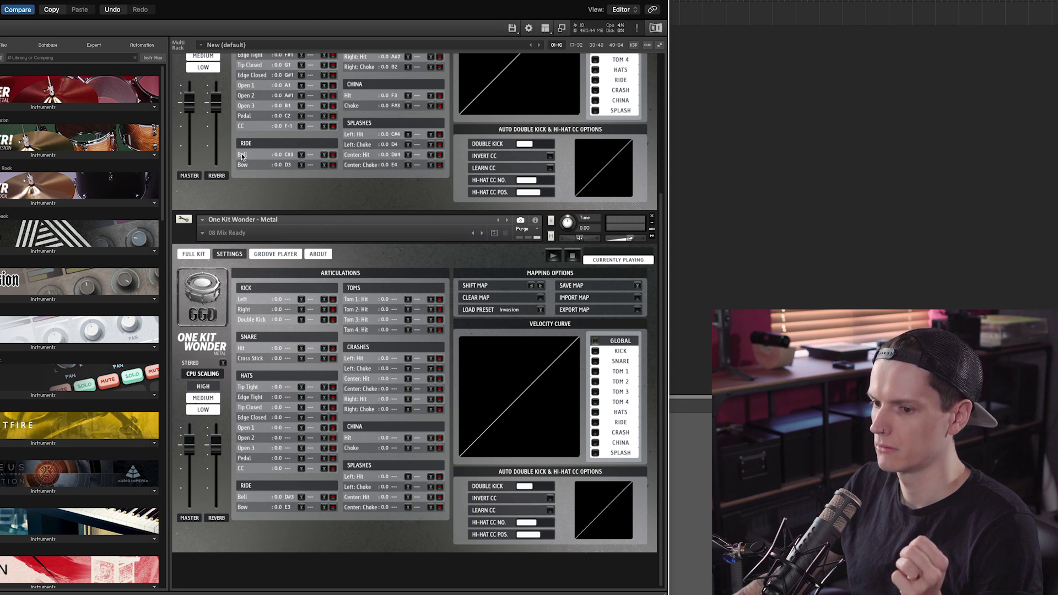
With the Pencil tool, draw a MAIN region at bar 1 and extend it to two bars.
scroll(241, 153, up, 3)
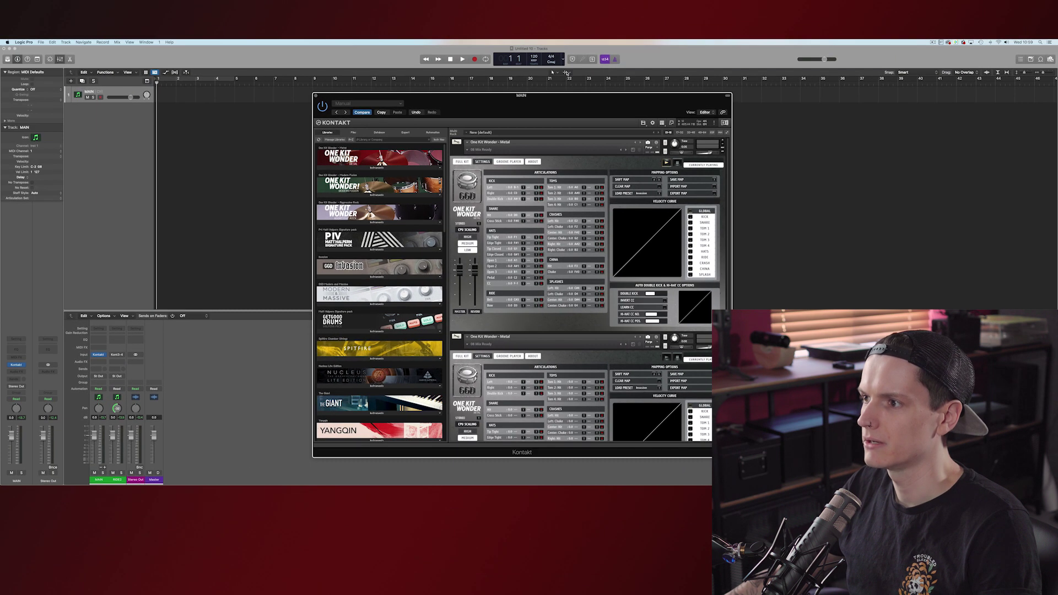
click(541, 60)
click(562, 80)
super+click(106, 84)
drag(174, 97, 195, 97)
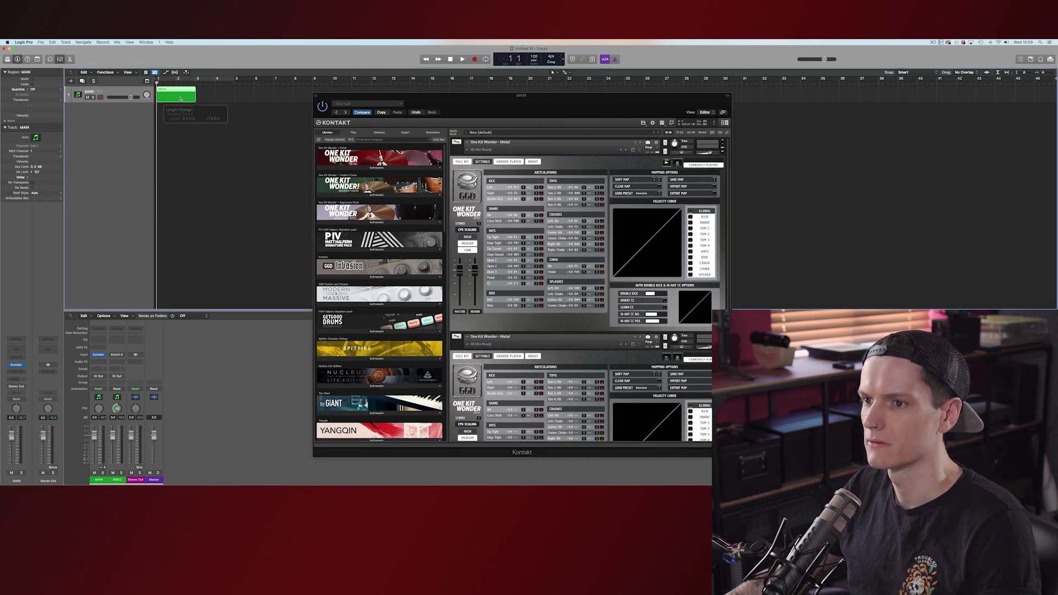
Draw a short note pattern in the region's Piano Roll.
key(p)
drag(236, 346, 236, 130)
click(152, 214)
click(197, 209)
click(220, 210)
click(244, 205)
click(290, 200)
click(313, 200)
click(335, 205)
click(382, 214)
click(428, 209)
click(474, 201)
Cycle bars 1–2 and play the pattern back to audition it.
drag(159, 81, 174, 81)
key(space)
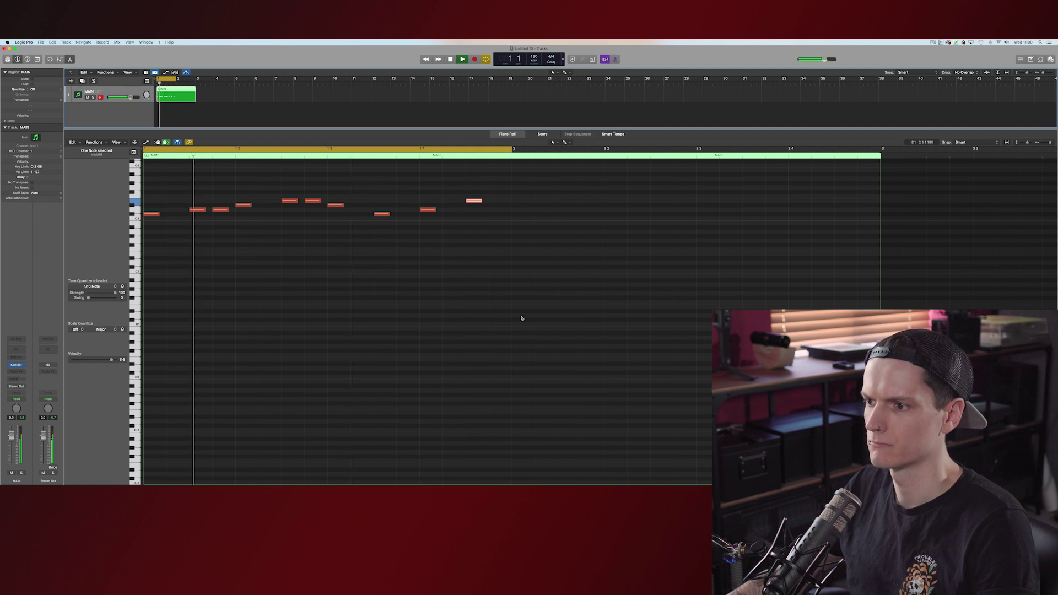
key(space)
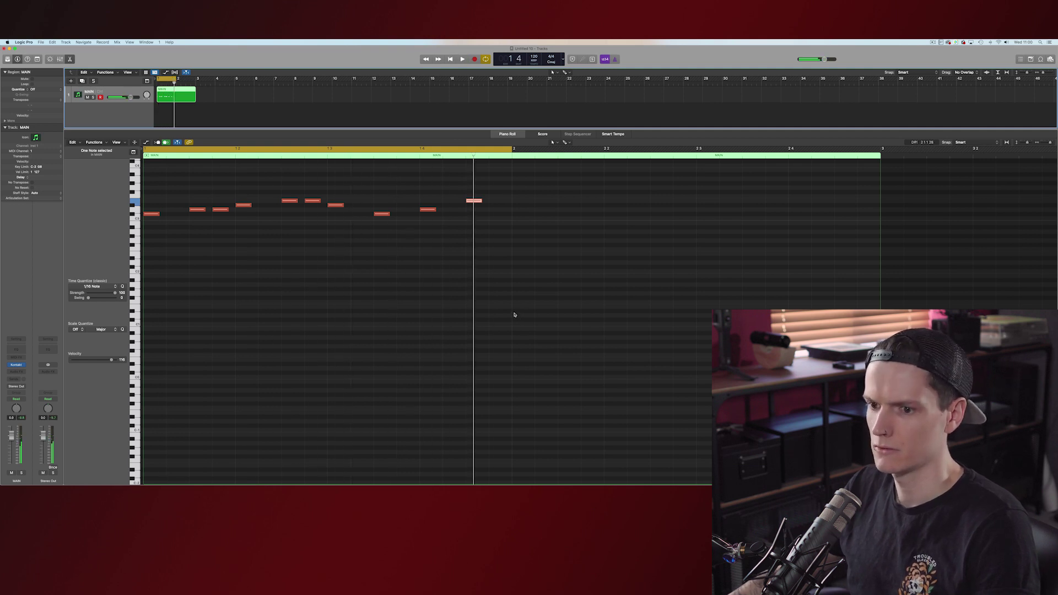
Show the mixer and lower the RIDE2 fader slightly during playback.
click(16, 365)
key(x)
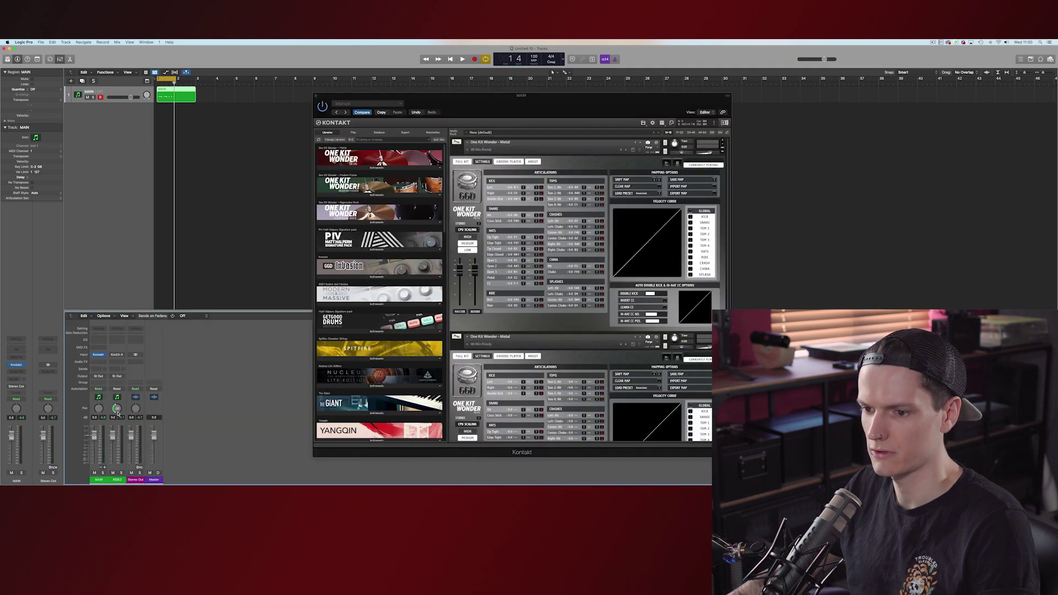
key(space)
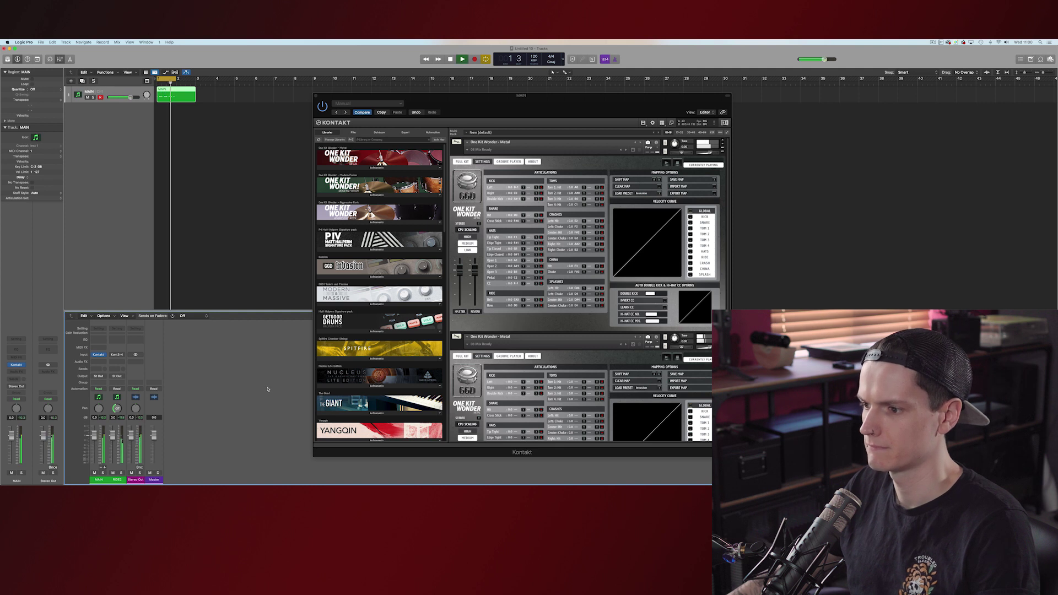
drag(113, 435, 113, 439)
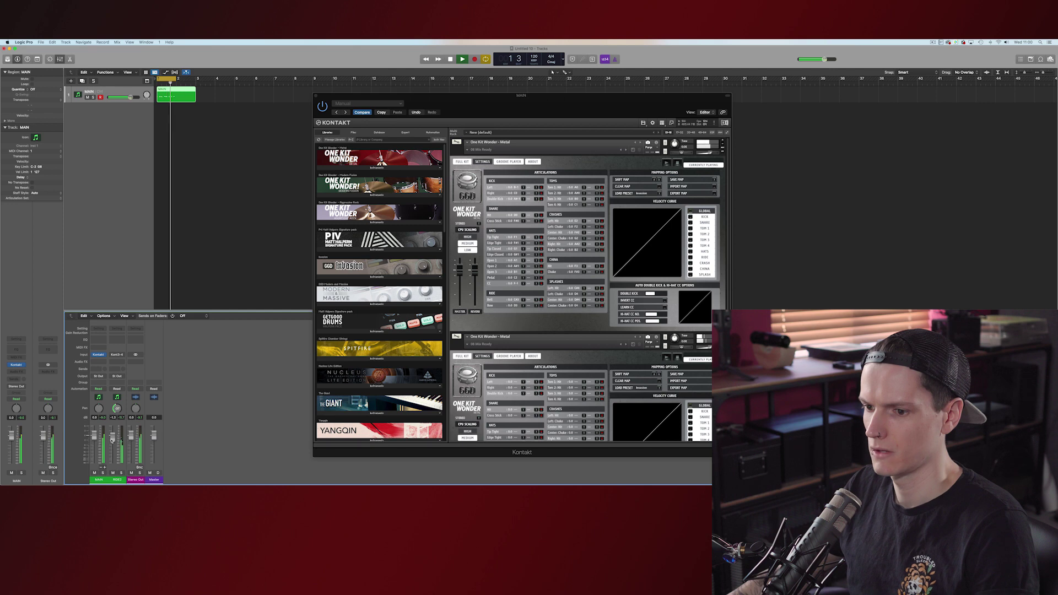
key(space)
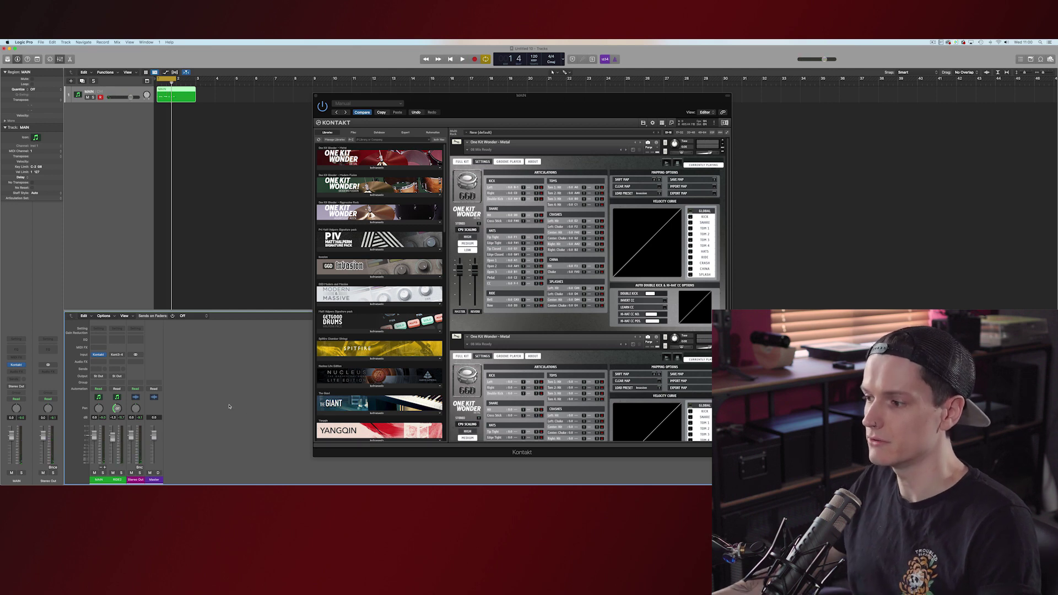
Adjust the Tune knob of the second One Kit Wonder kit, then make that instance active.
scroll(604, 379, down, 5)
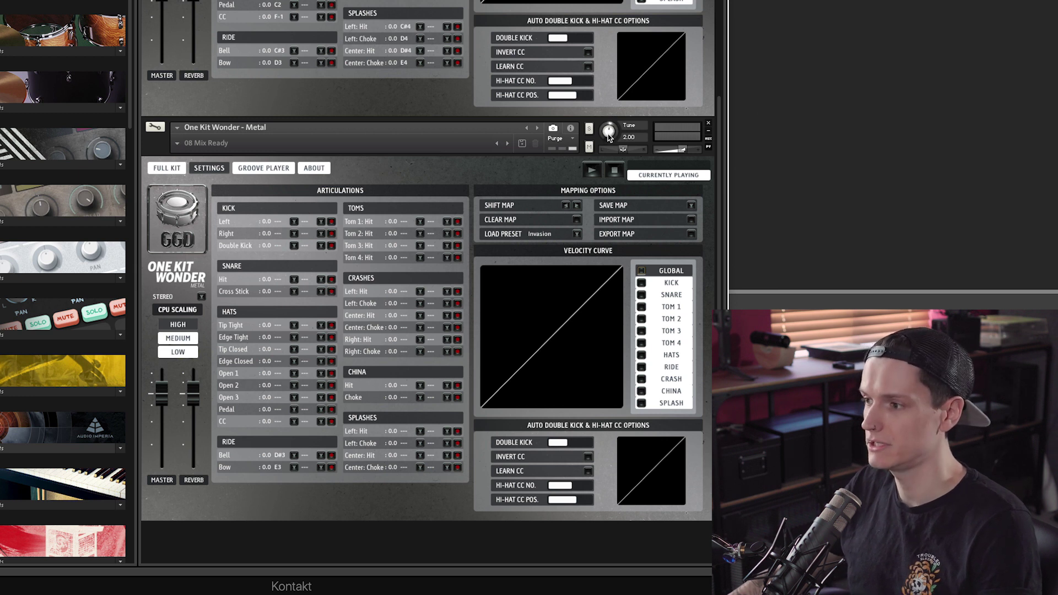
scroll(611, 248, up, 4)
scroll(615, 354, down, 8)
scroll(613, 348, up, 6)
click(610, 348)
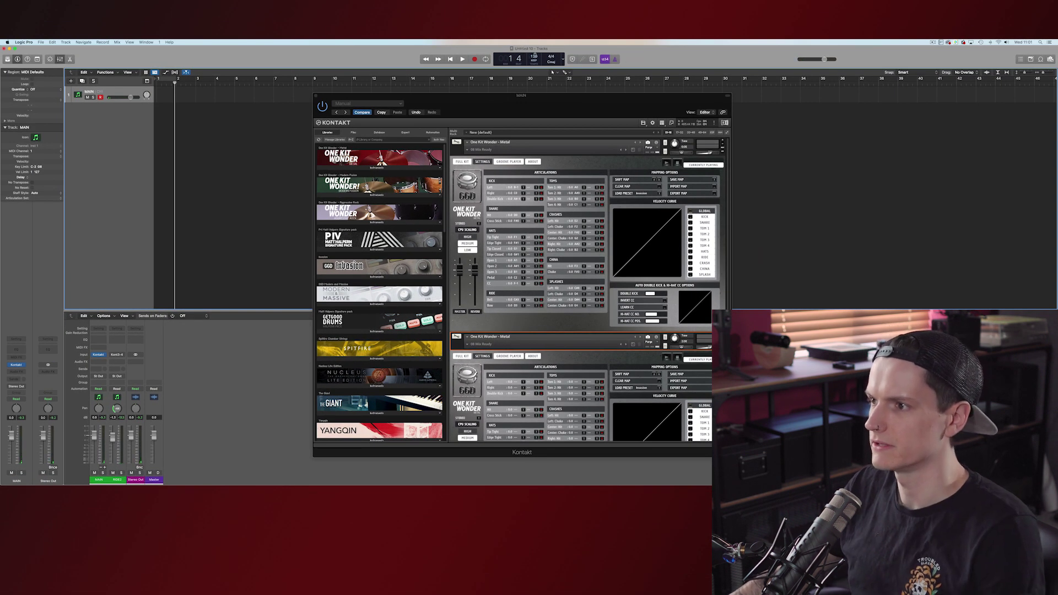
Record a drum groove into the MAIN region's Piano Roll starting from bar 1.
key(space)
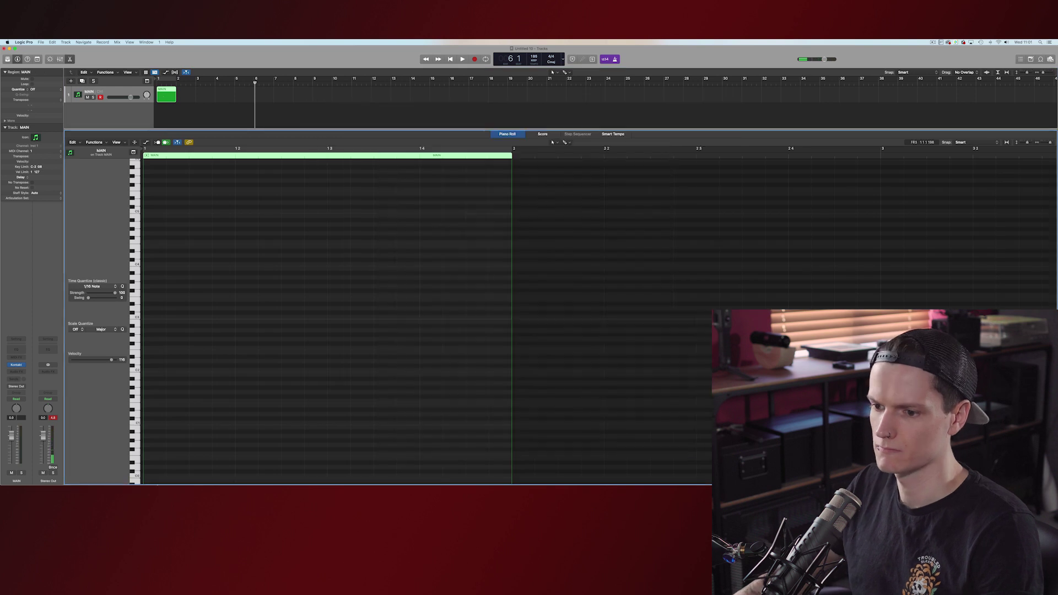
key(Return)
key(r)
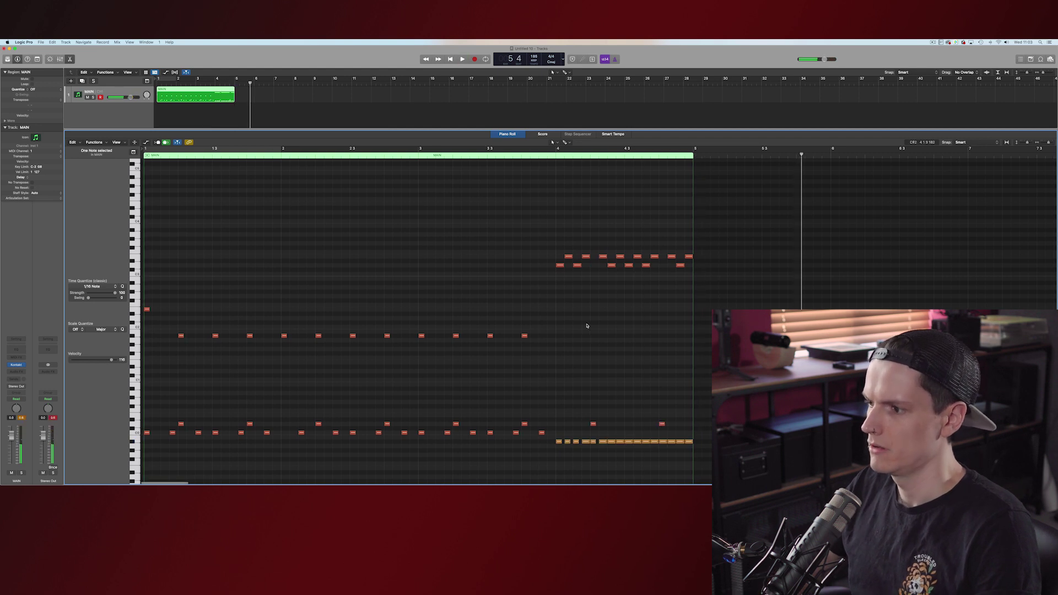
key(space)
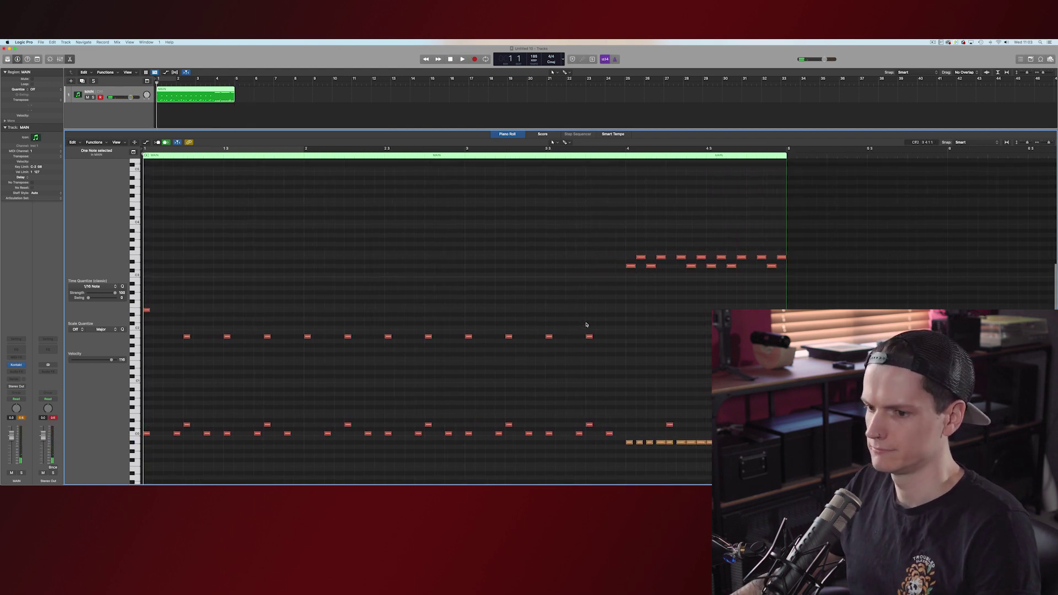
Play back the recorded groove, stop, and zoom out to view it whole.
key(space)
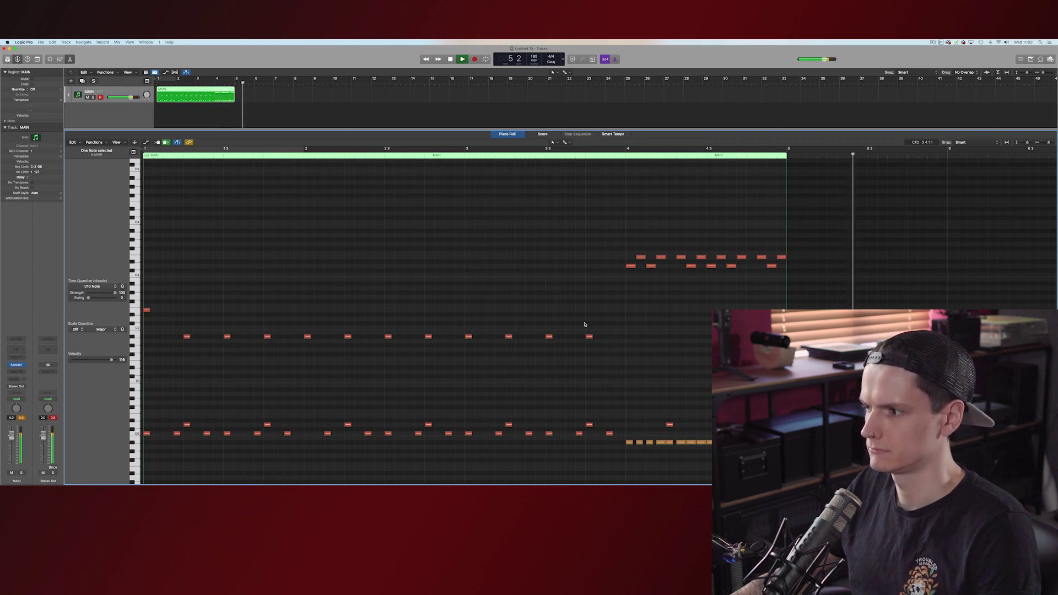
key(space)
key(super+Left)
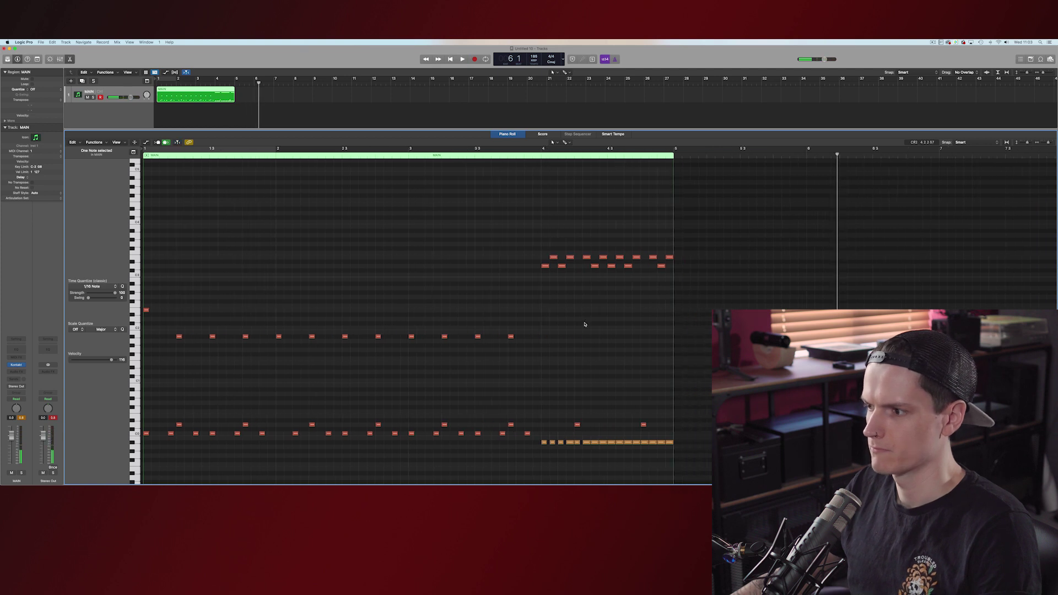